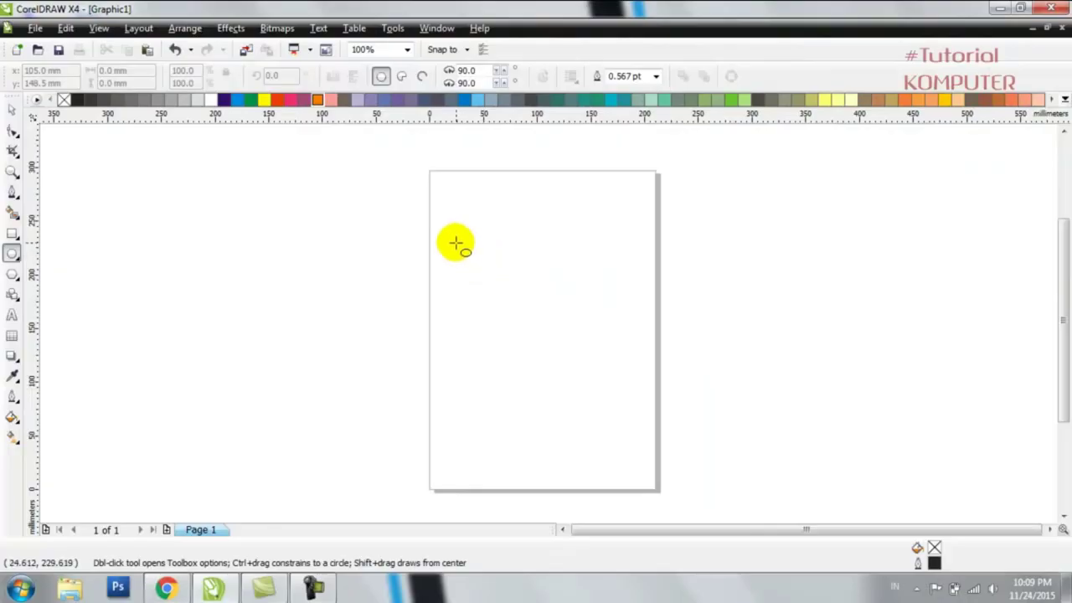
Draw a 182.7 mm circle on the page and duplicate it
drag(454, 243, 627, 438)
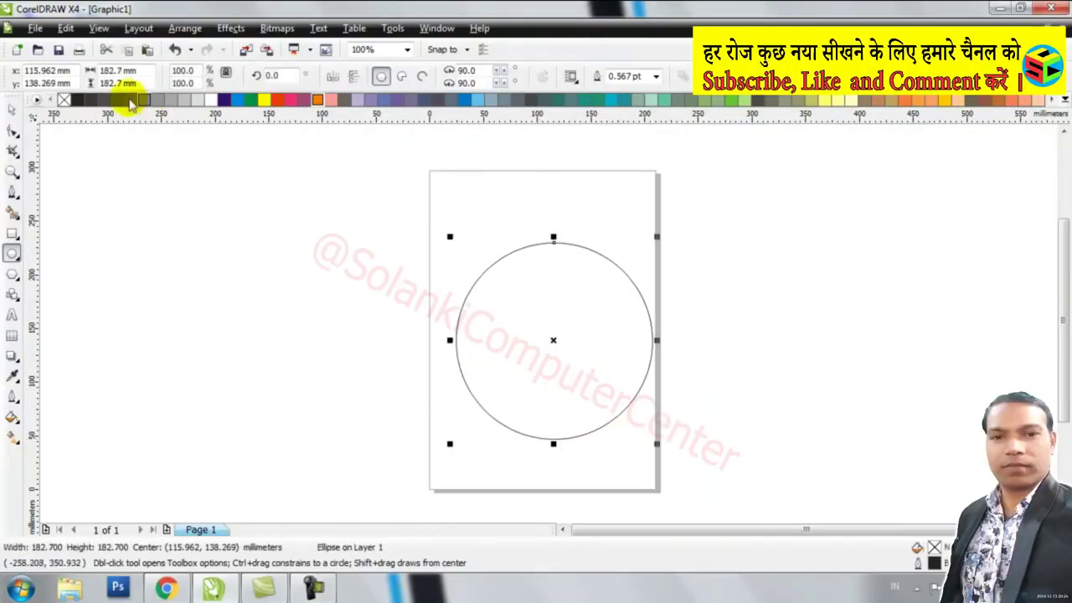
click(12, 110)
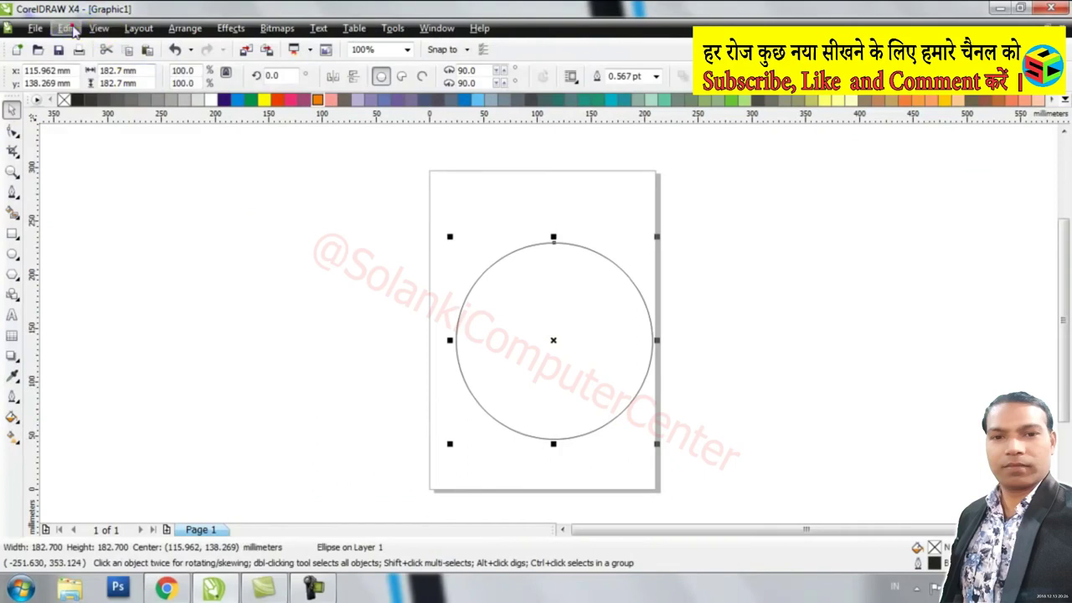
click(73, 30)
click(137, 213)
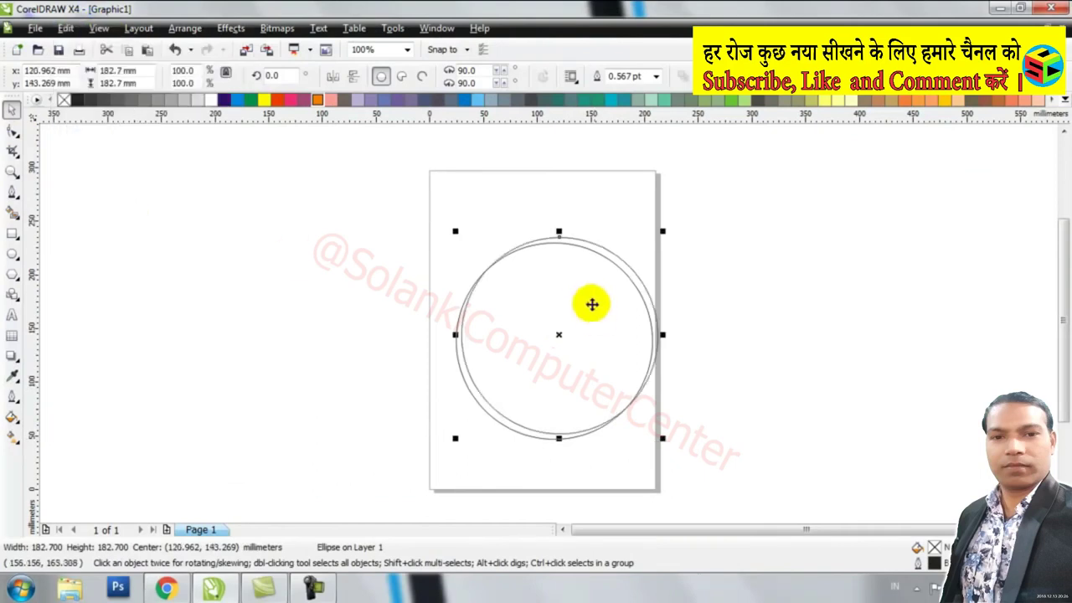
Shrink the duplicate concentrically to a 90.6 mm circle centred inside the original
drag(592, 304, 376, 299)
drag(444, 435, 368, 358)
drag(306, 293, 553, 339)
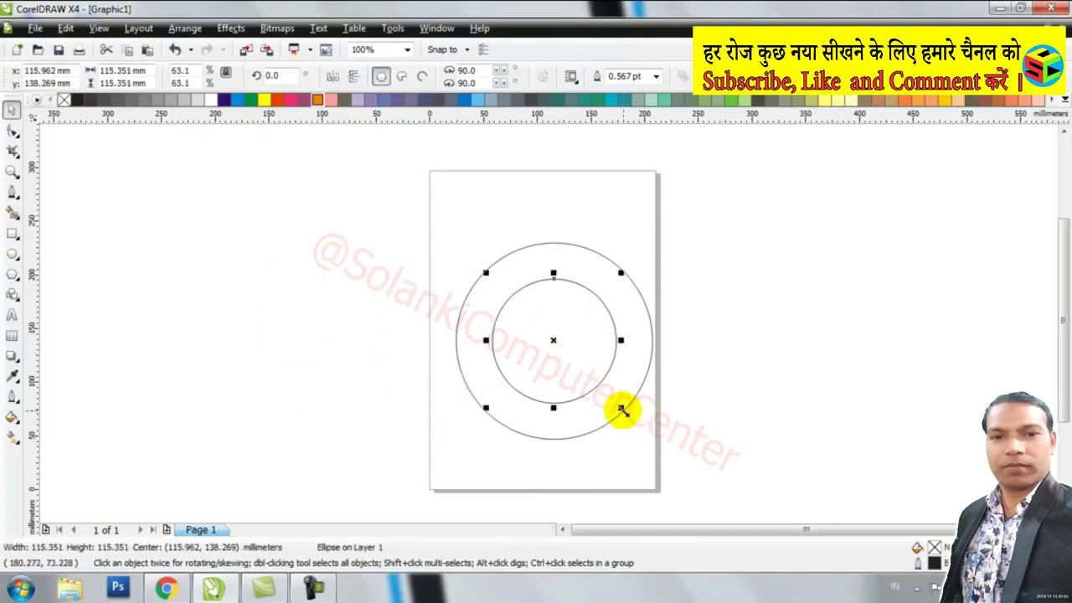
drag(622, 411, 612, 395)
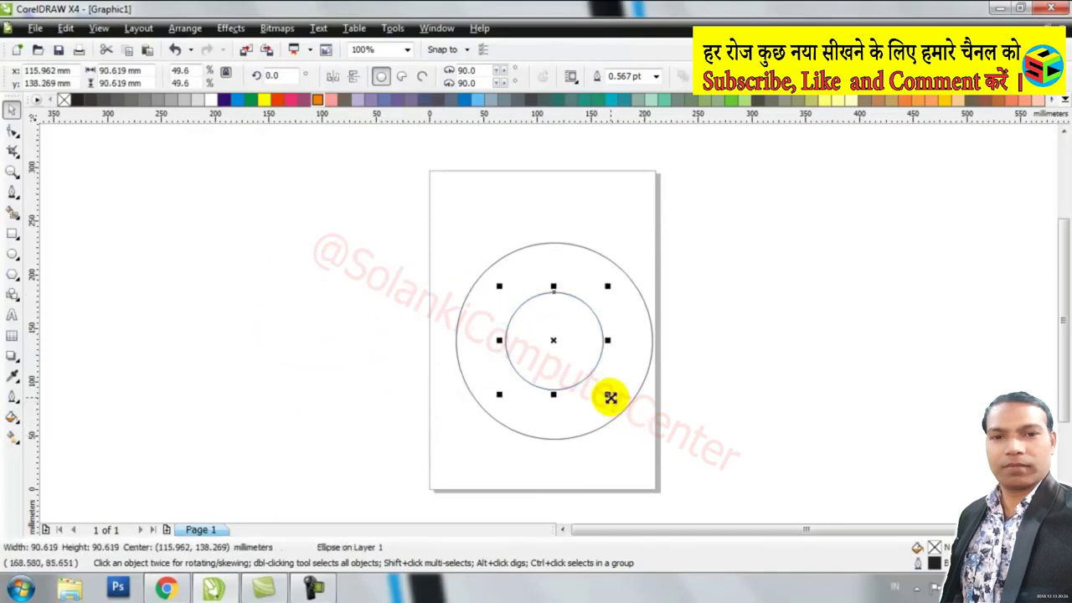
click(706, 390)
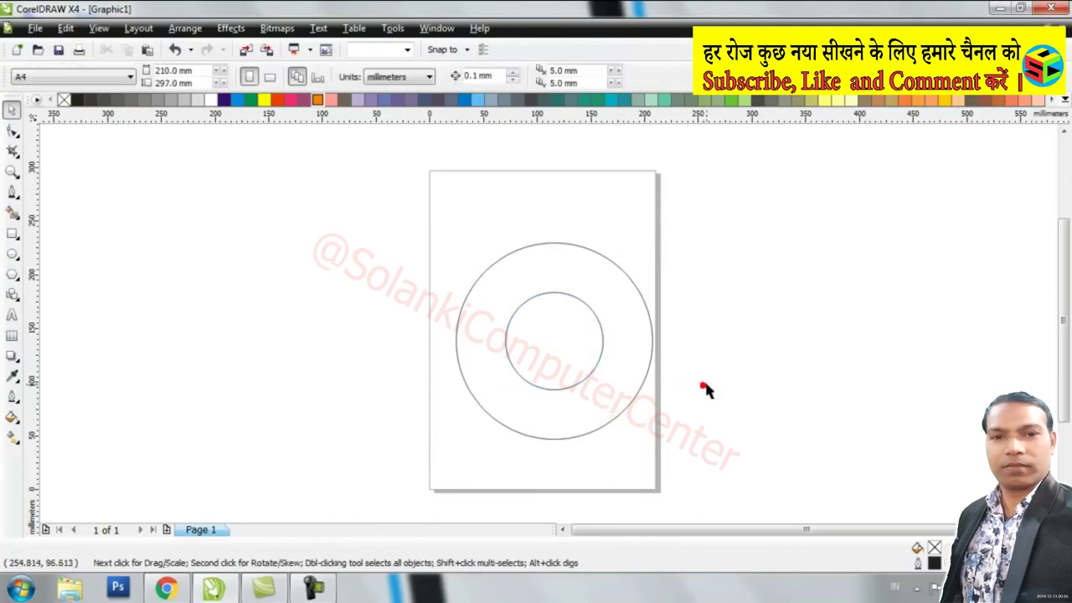
Trim the outer circle with the inner one and delete the leftover inner circle
click(584, 336)
drag(712, 242, 555, 282)
mouse_move(709, 226)
mouse_down()
mouse_move(400, 431)
mouse_move(354, 478)
mouse_up()
click(540, 78)
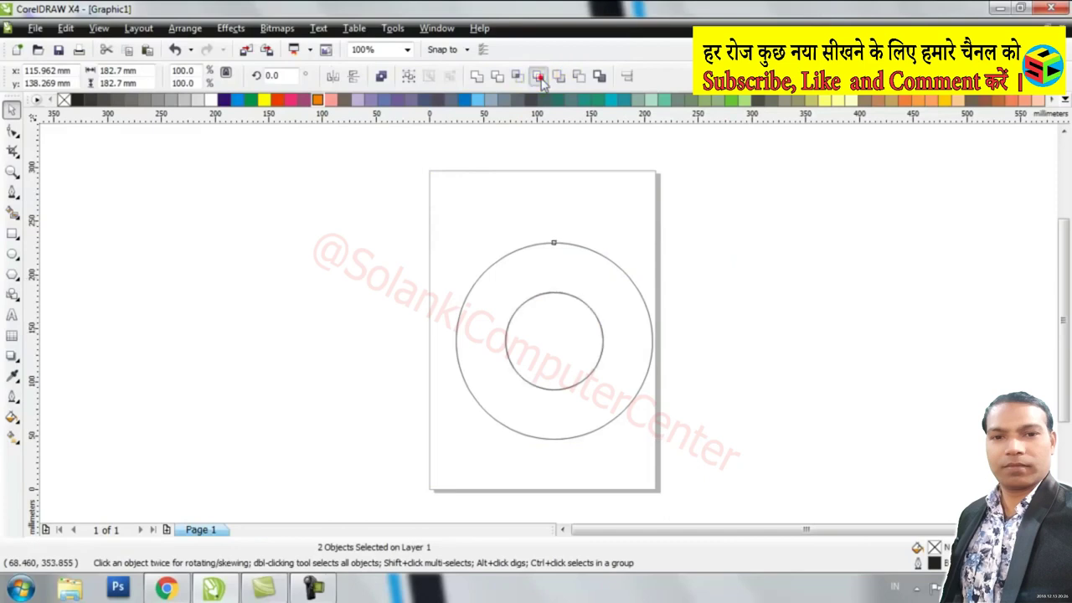
drag(558, 335, 348, 306)
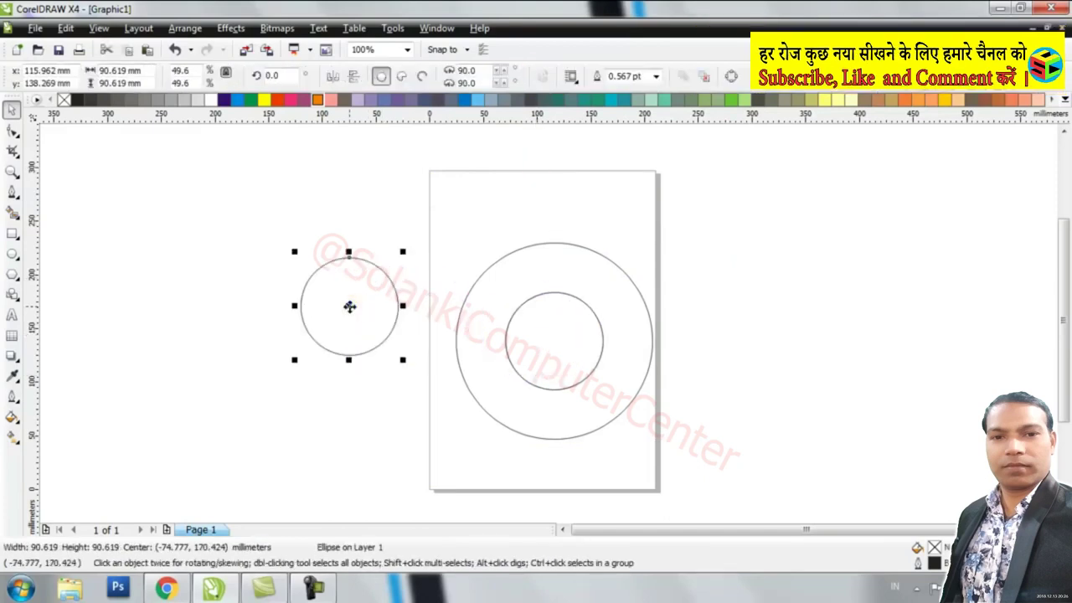
right_click(348, 306)
click(411, 126)
Fill the ring orange and remove its outline
click(509, 282)
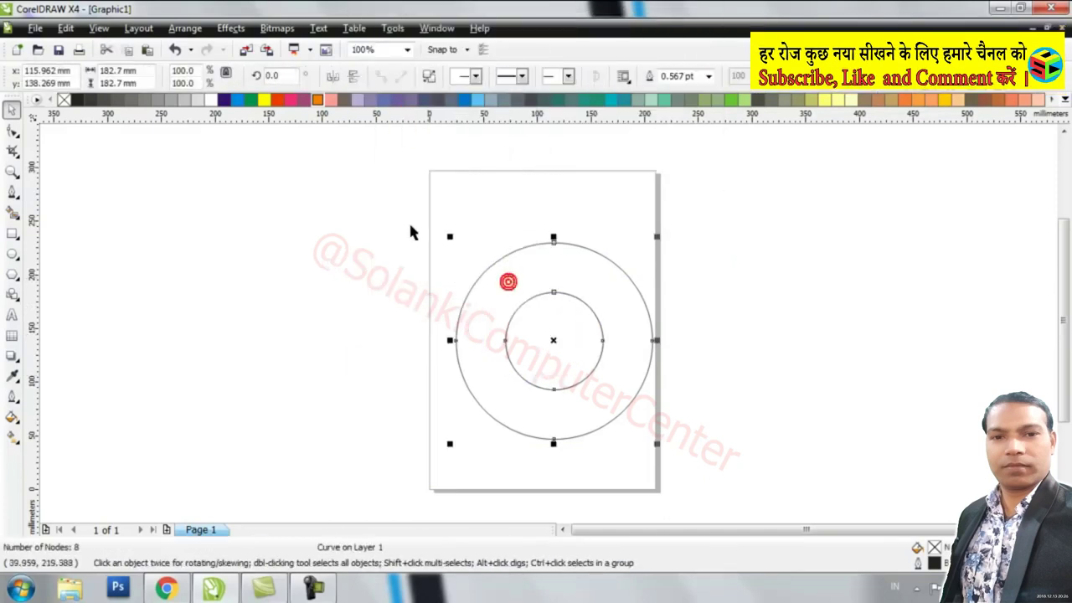
click(319, 101)
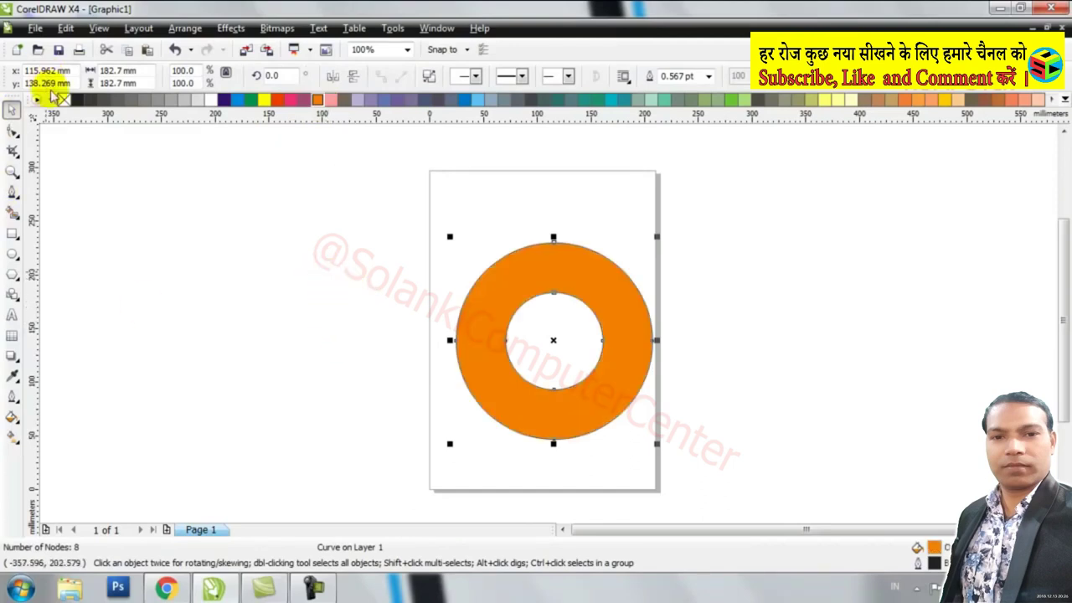
right_click(64, 101)
click(277, 365)
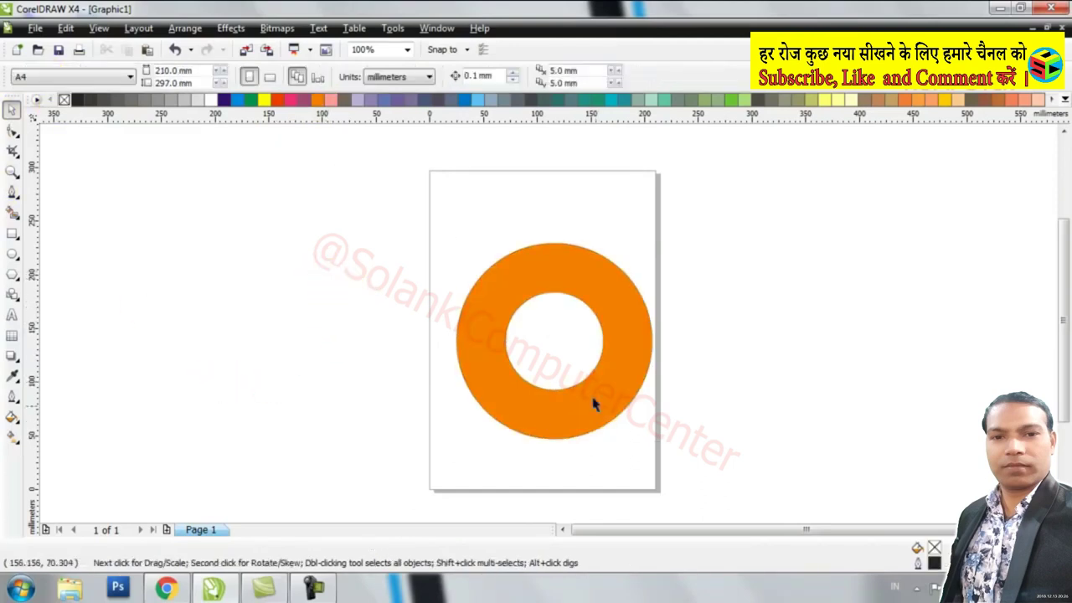
click(593, 286)
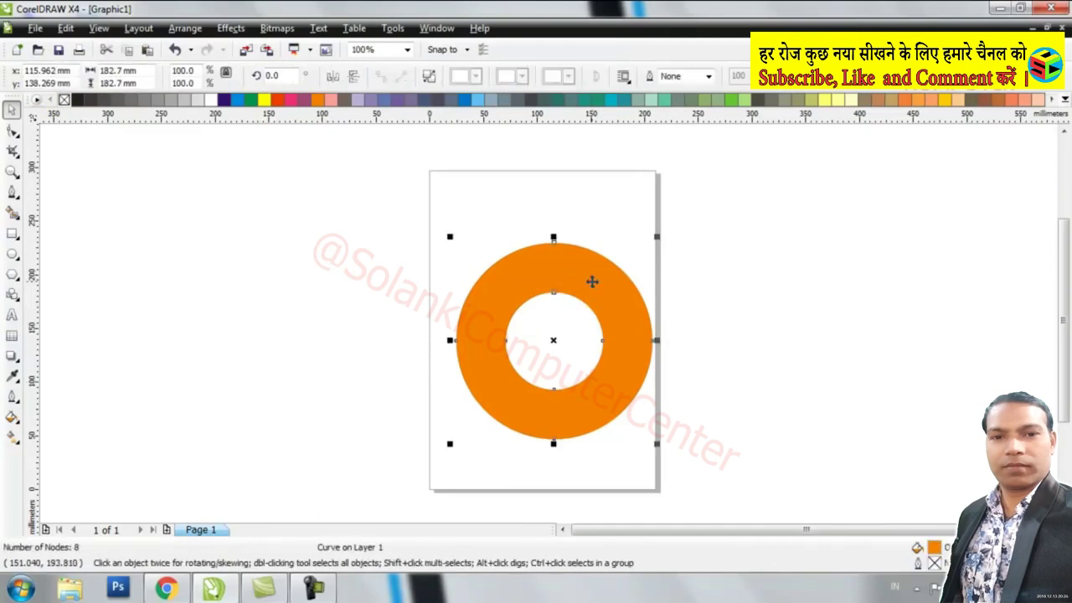
Duplicate the orange ring and move the copy to the right of the page
click(63, 28)
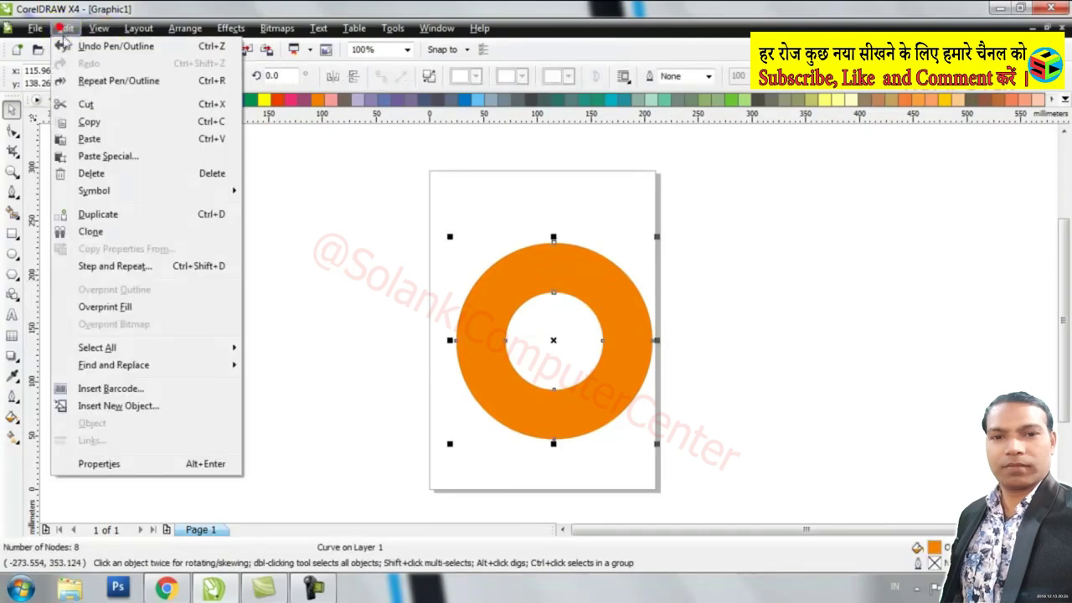
click(130, 217)
click(222, 266)
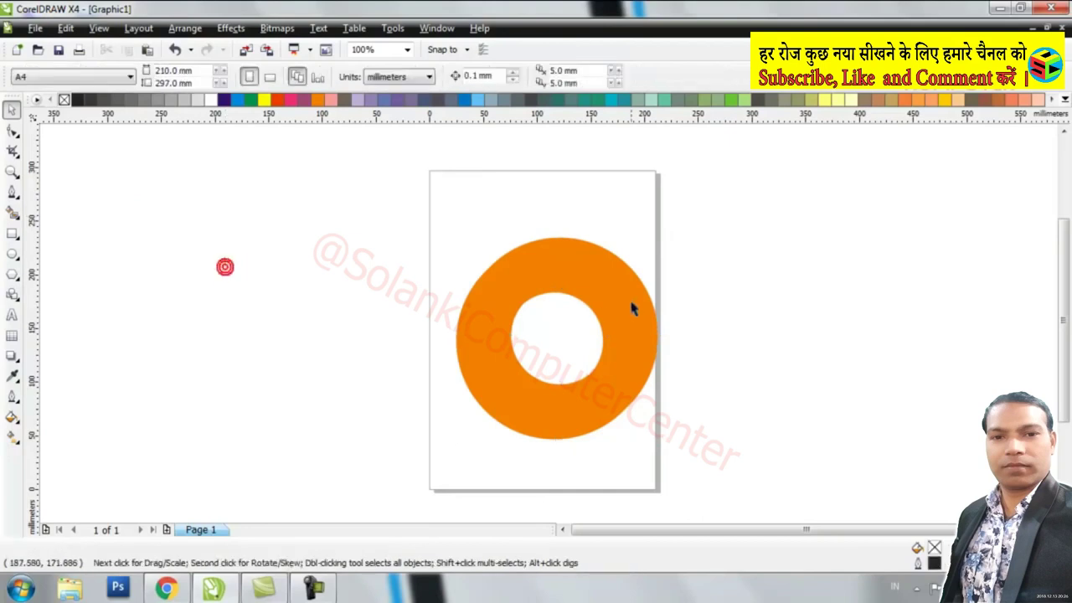
drag(619, 279, 817, 293)
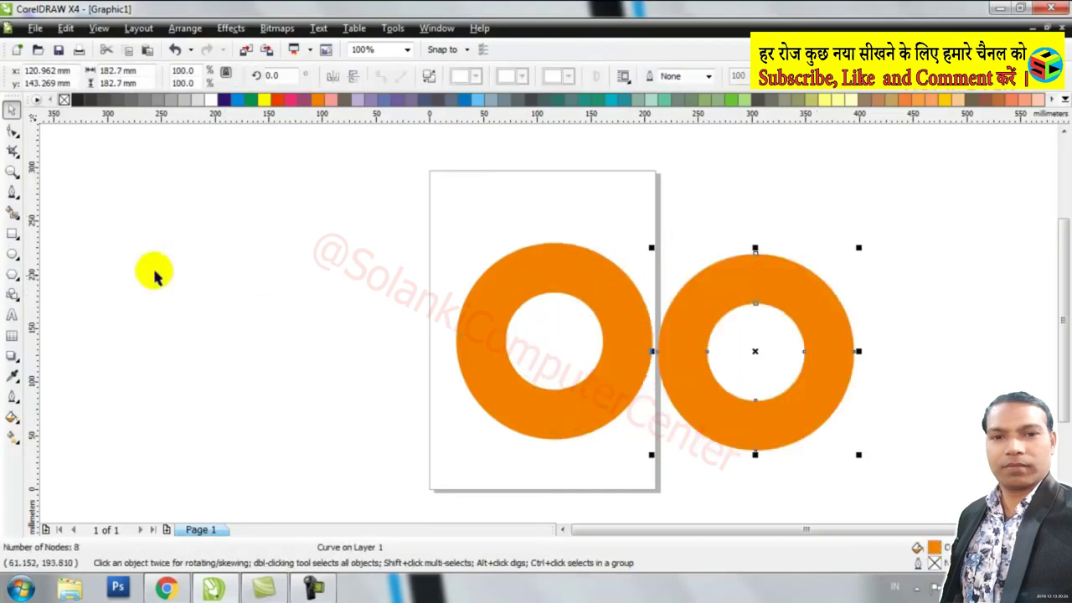
Draw a tall bar over the copy's right side, its left edge aligned with the hole
click(11, 237)
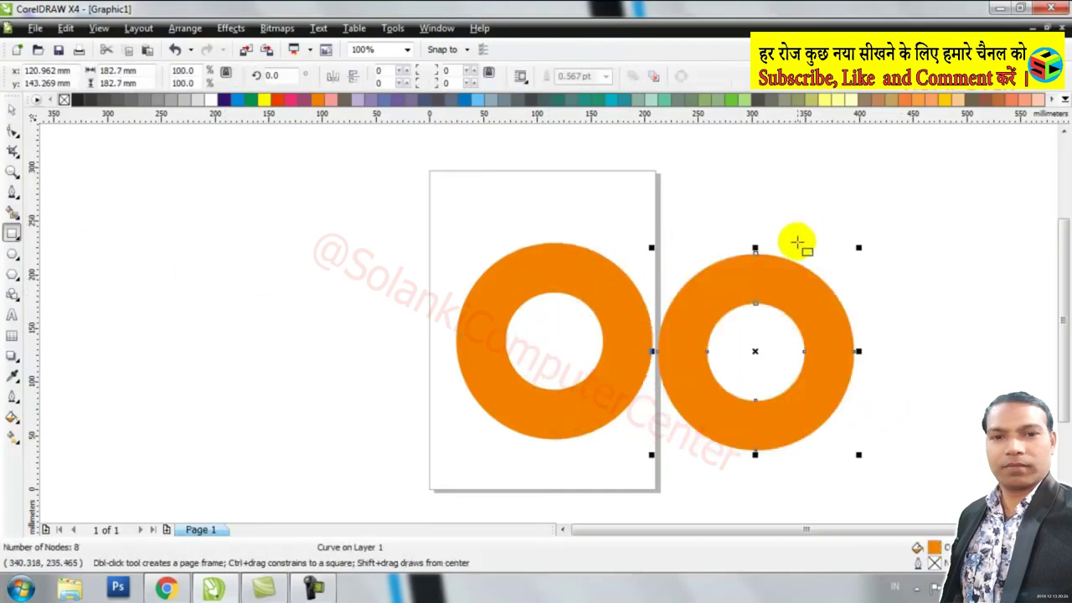
drag(796, 235, 855, 356)
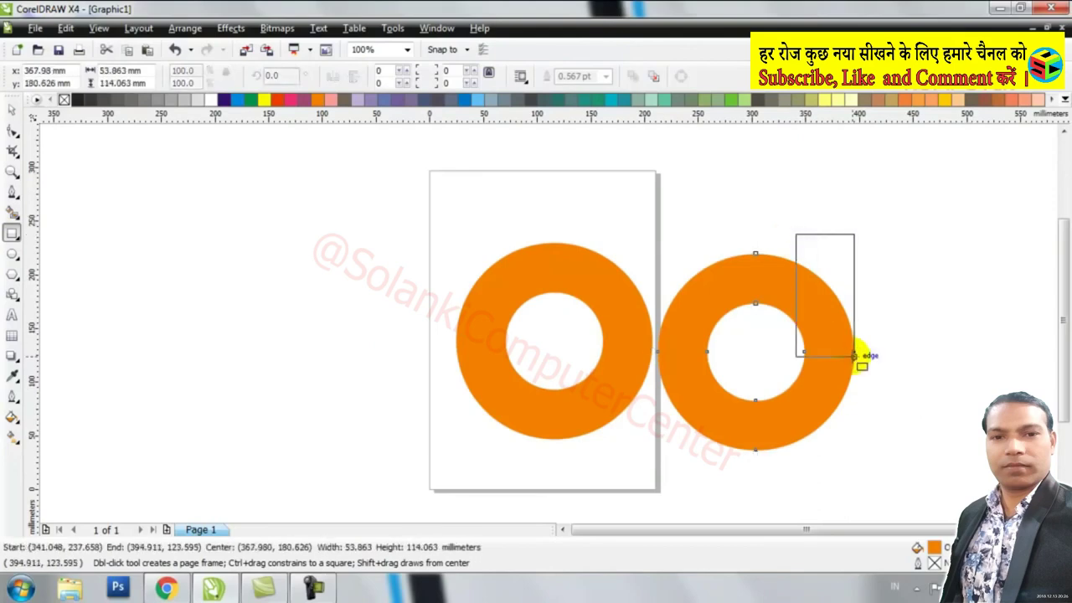
scroll(823, 356, up, 1)
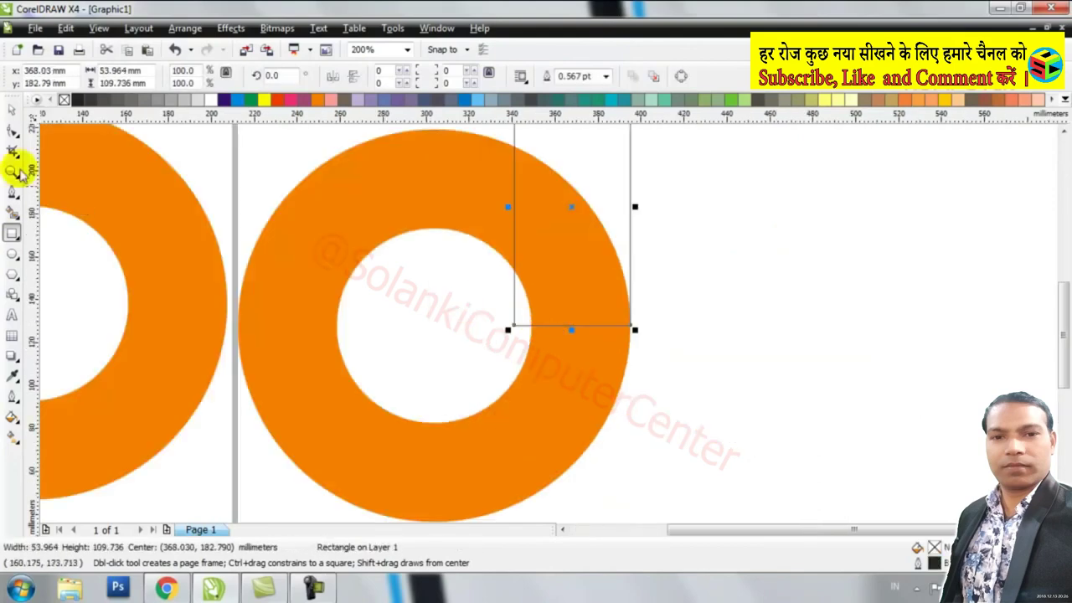
click(13, 111)
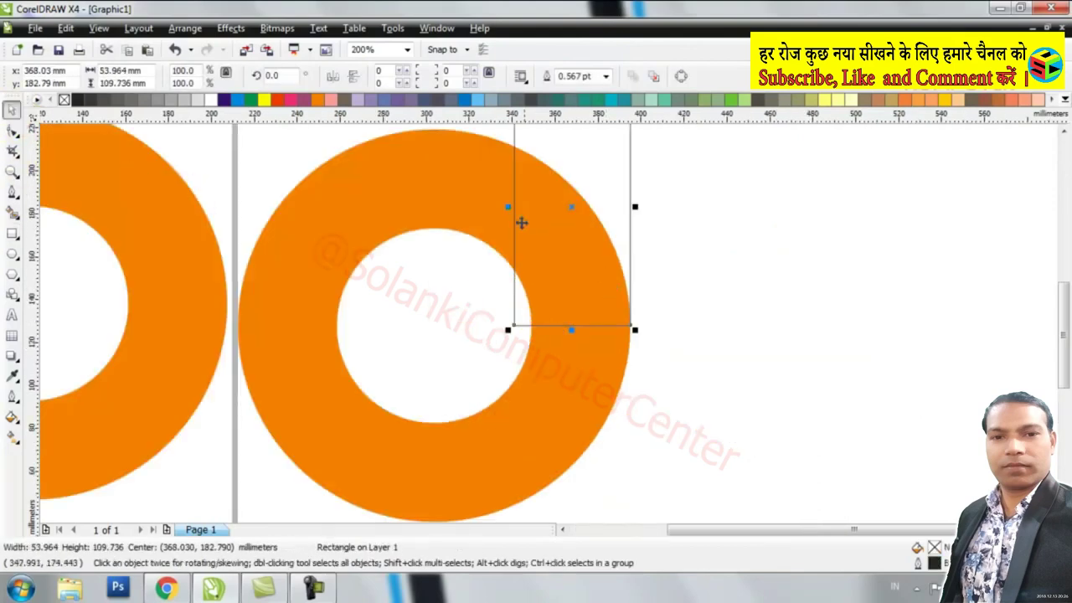
drag(509, 207, 520, 210)
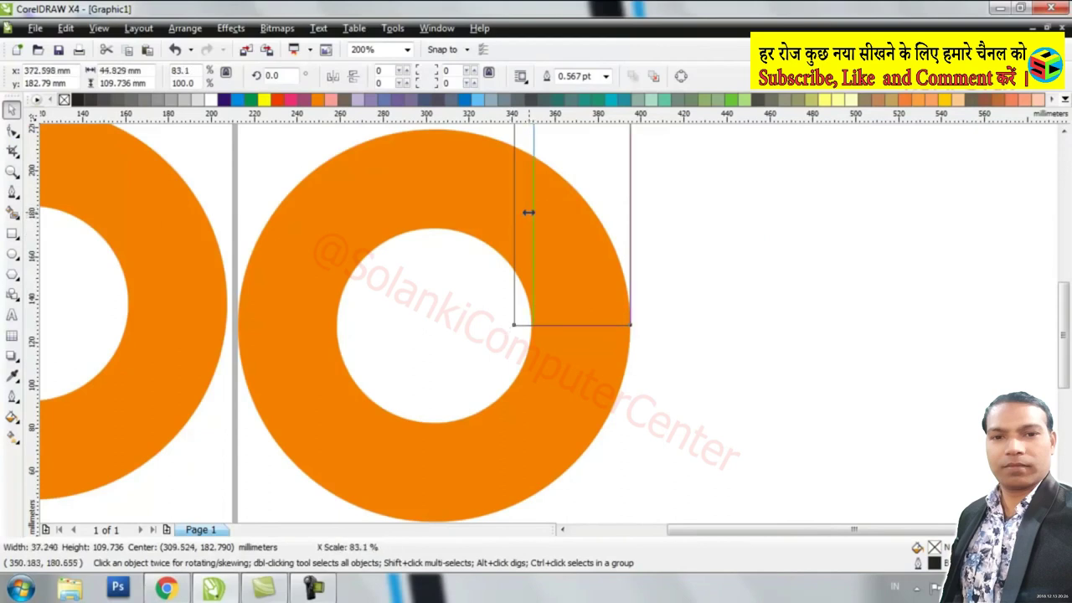
drag(527, 212, 527, 211)
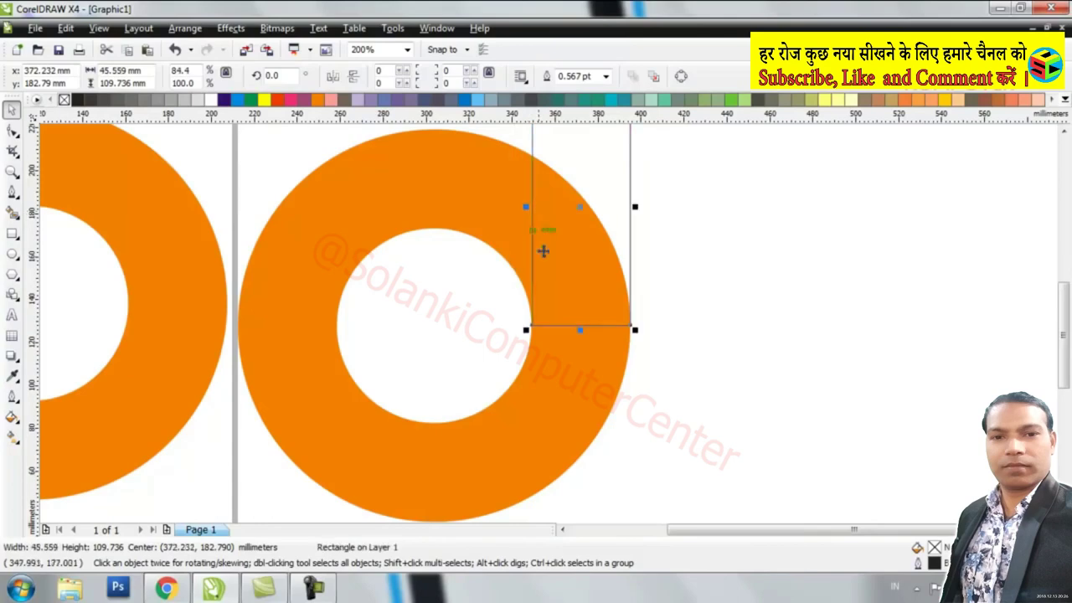
scroll(546, 249, down, 1)
Weld the ring copy and bar into a 'd' shape and nudge it right
drag(694, 204, 369, 477)
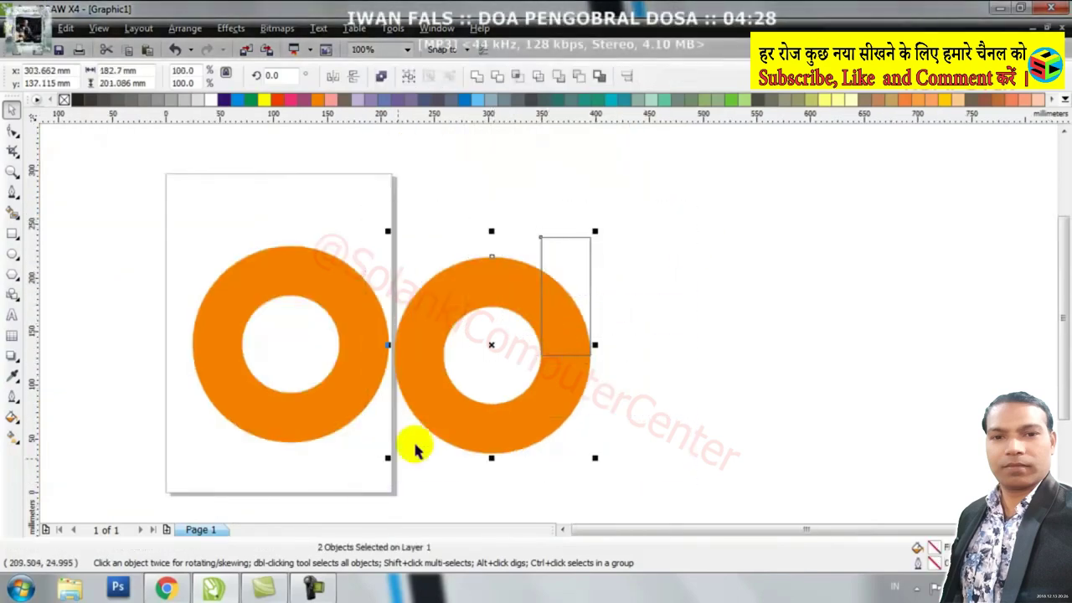
click(480, 75)
drag(567, 353, 657, 333)
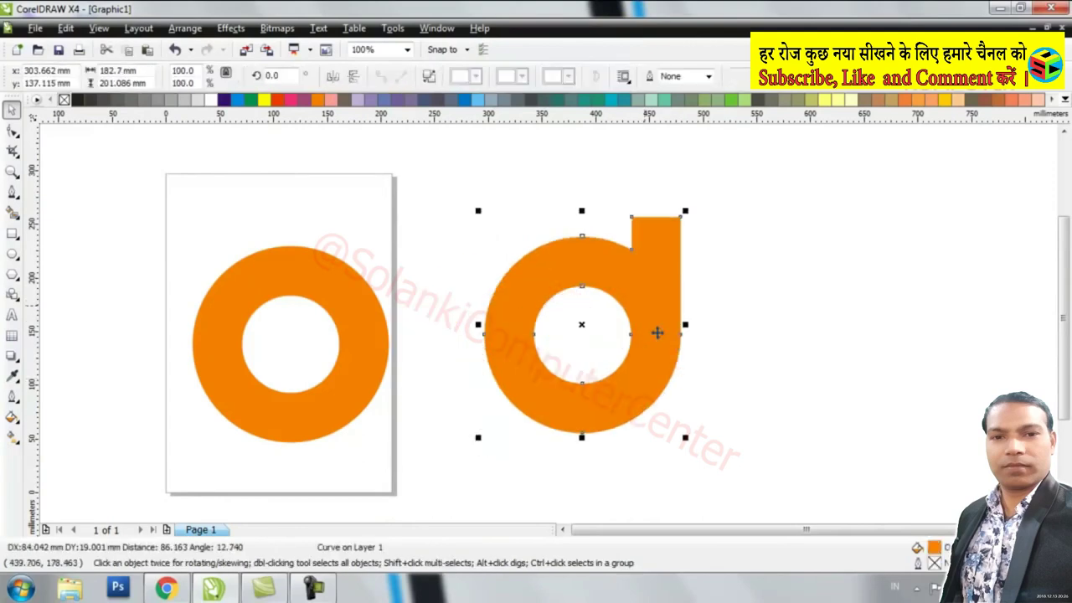
click(373, 350)
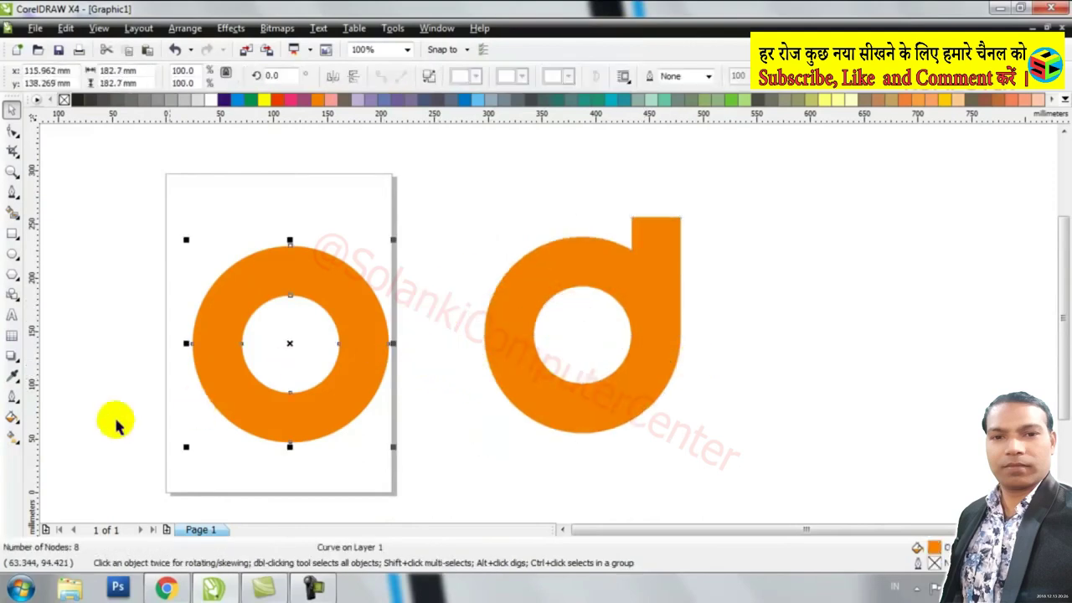
Give the original ring a radial fountain fill ending in yellow
click(11, 419)
click(79, 442)
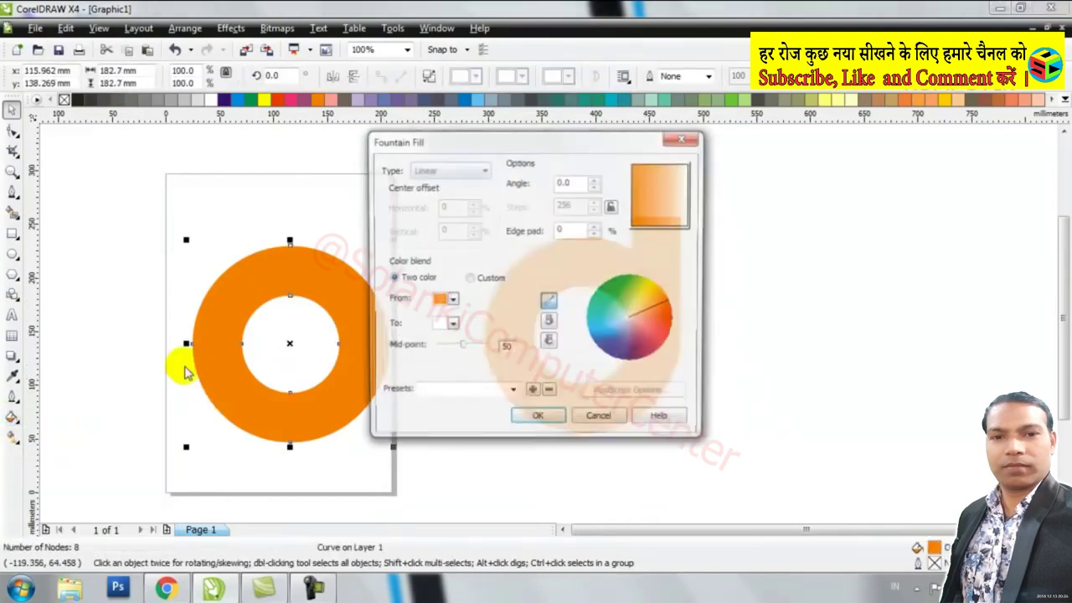
drag(540, 152, 702, 164)
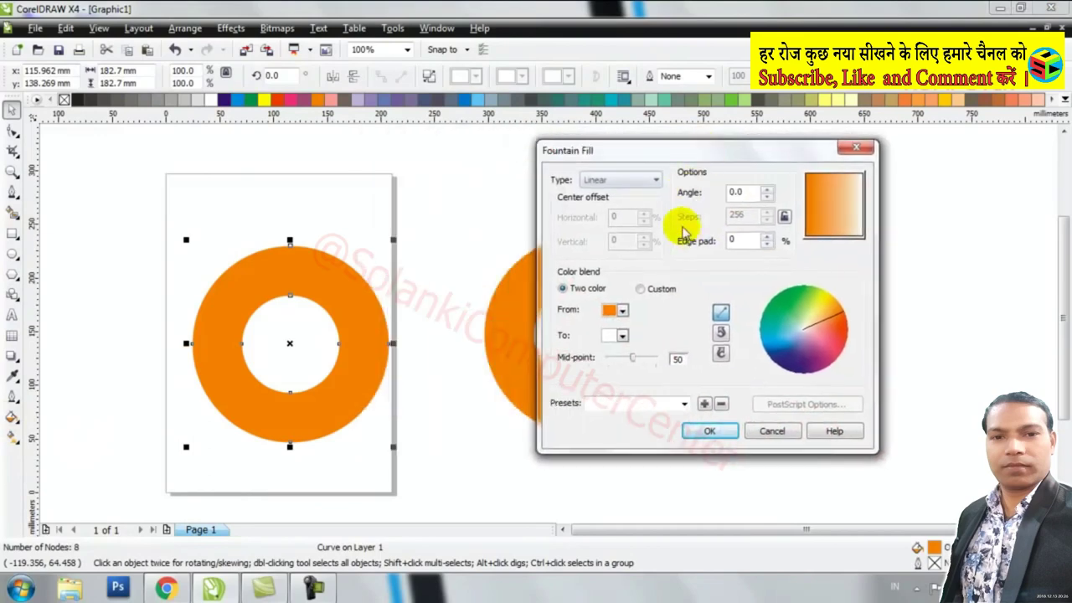
click(622, 335)
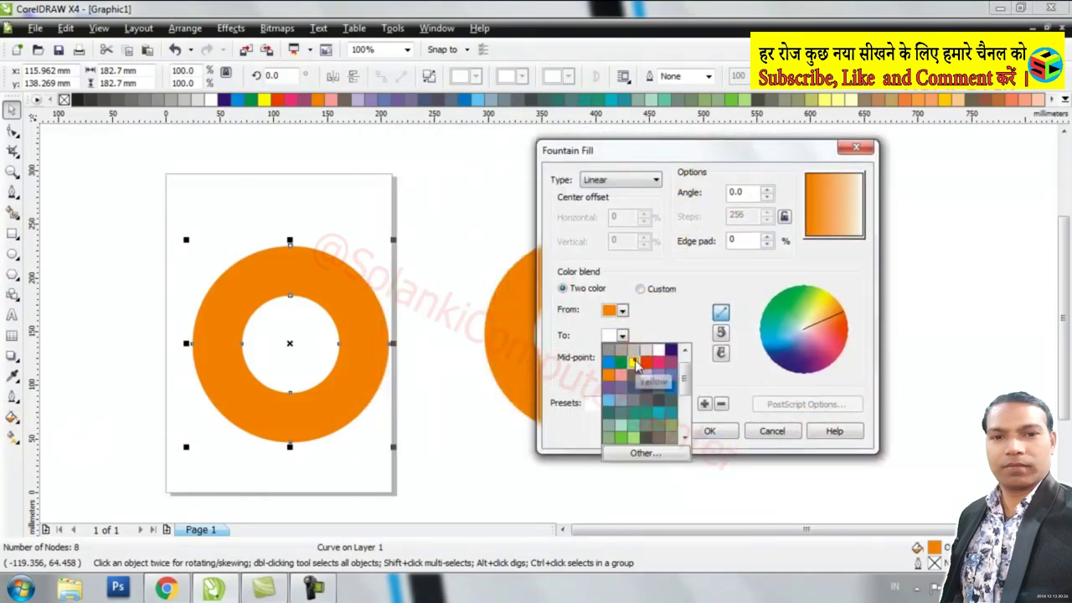
click(634, 363)
click(640, 181)
click(624, 195)
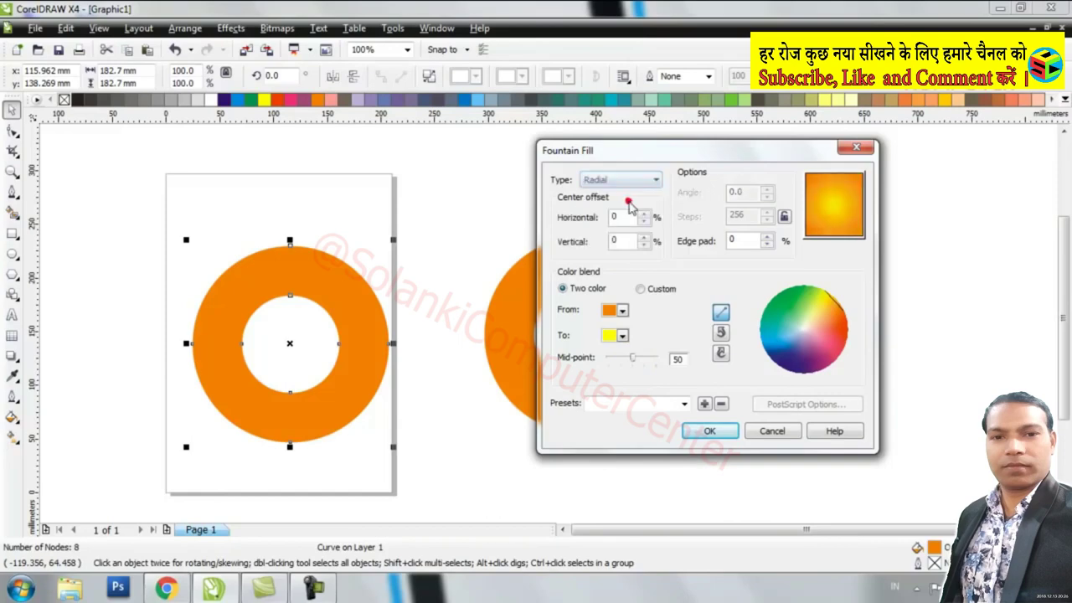
Make it a custom blend with orange ends and a yellow point at position 50
click(642, 289)
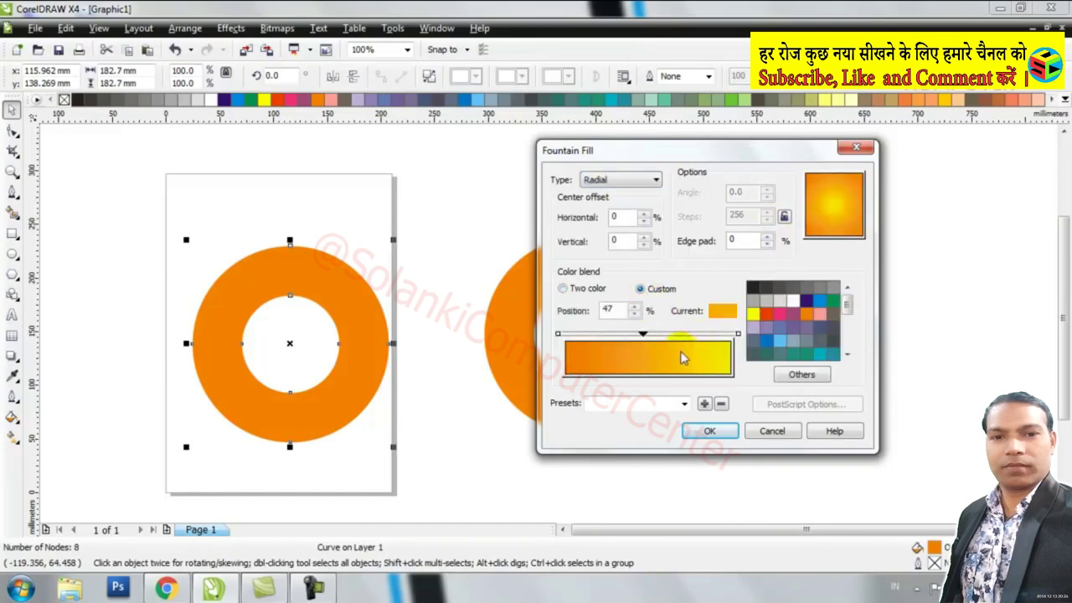
click(754, 314)
click(737, 334)
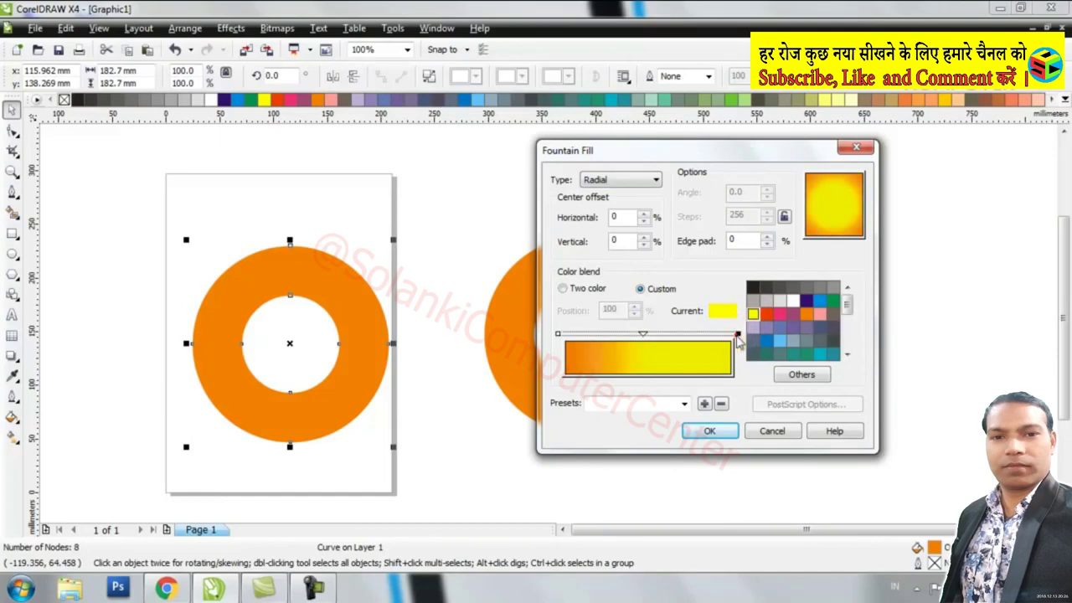
click(806, 314)
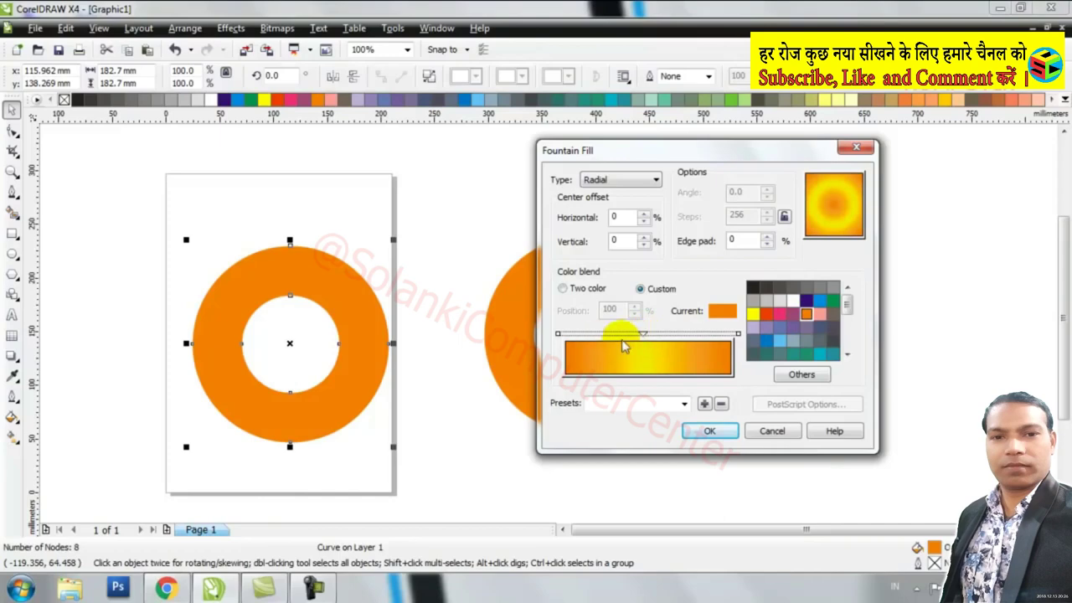
click(643, 335)
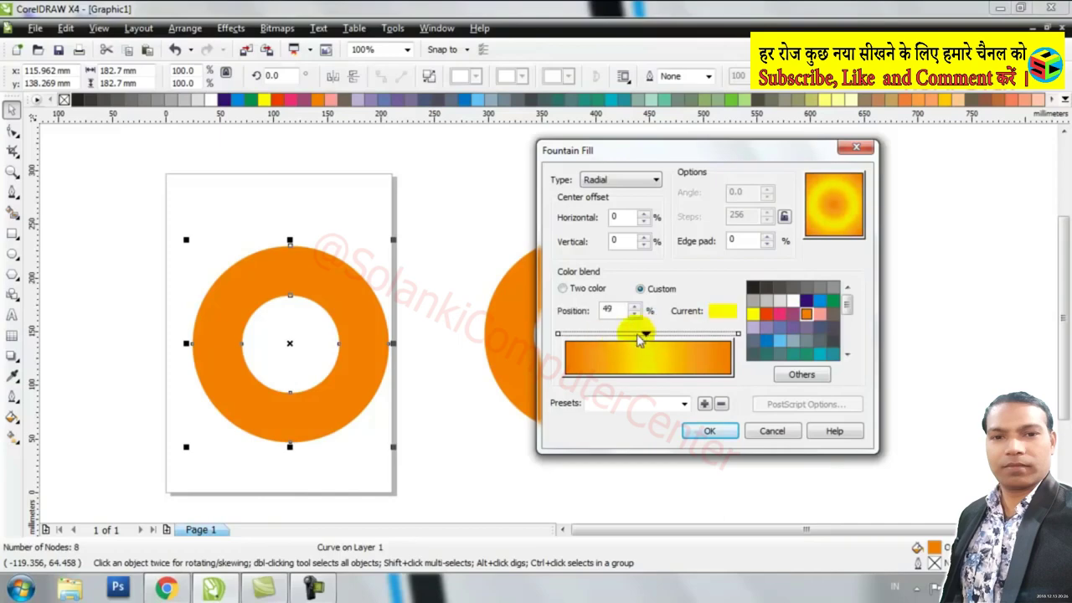
click(620, 308)
text(5)
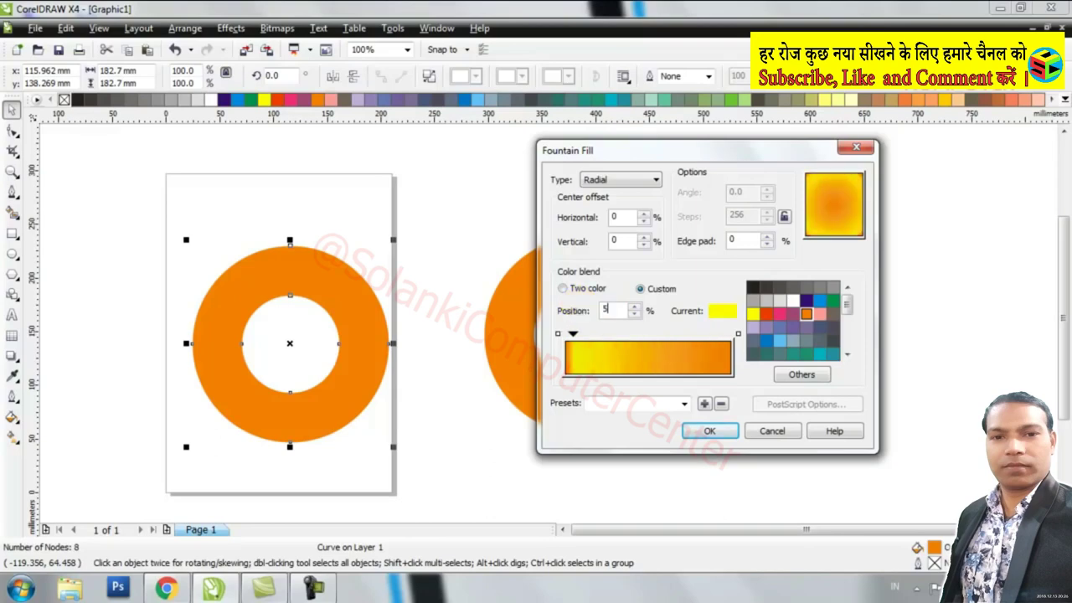
text(0)
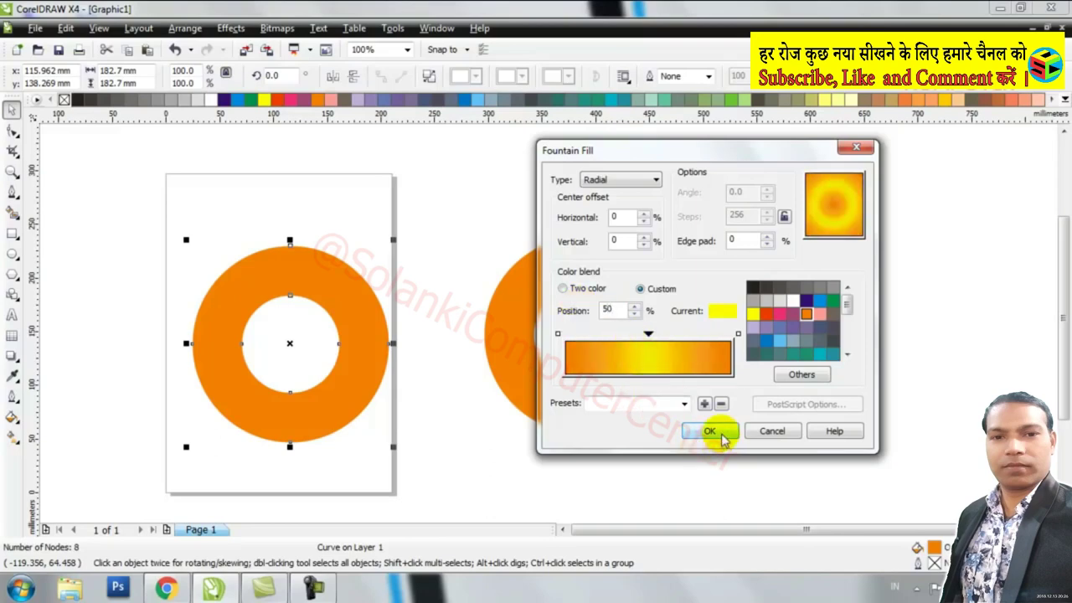
click(709, 432)
click(379, 341)
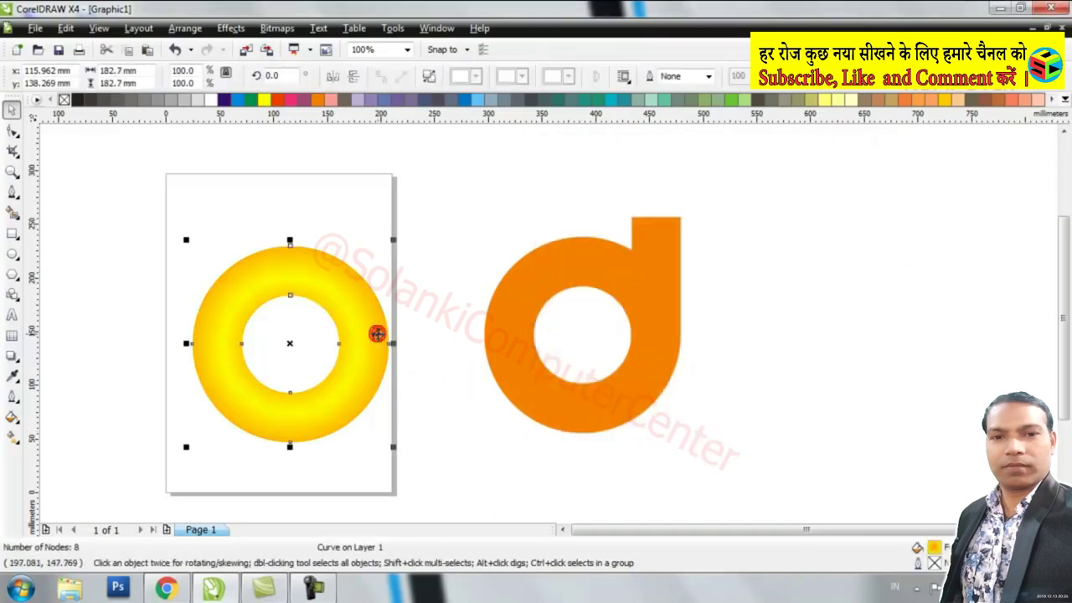
Move the ring up and to the right, then select the 'd' shape
drag(362, 317, 407, 299)
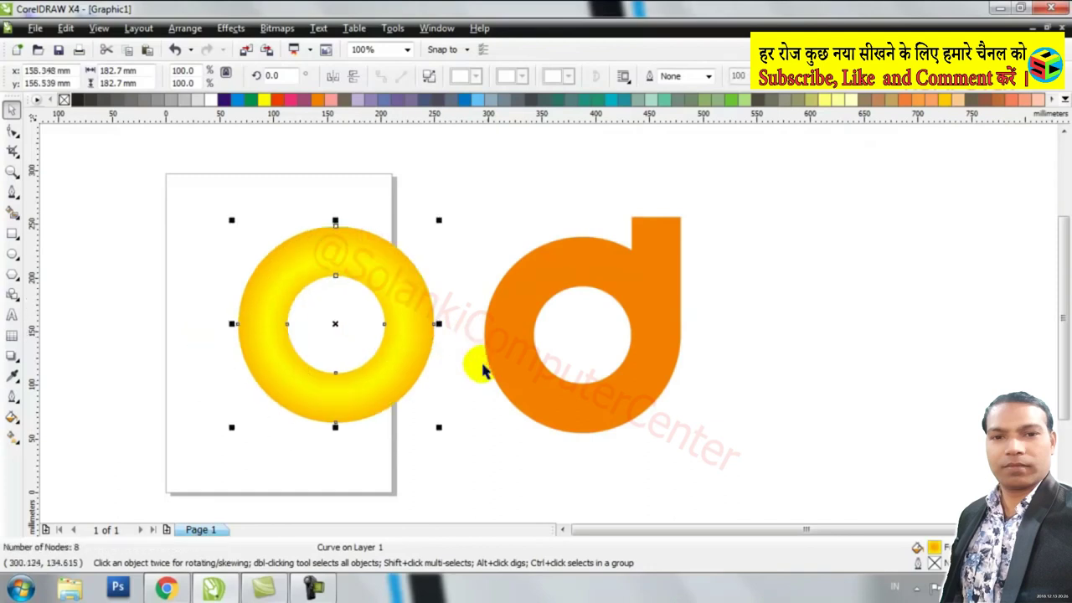
click(460, 390)
click(510, 342)
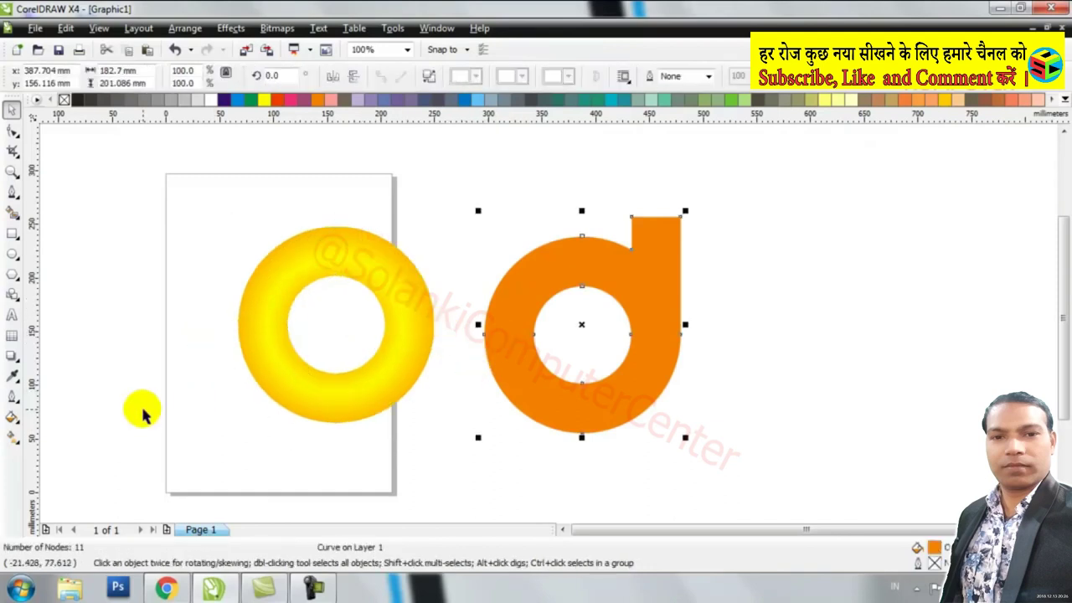
Fill the 'd' with a custom linear orange-to-yellow fountain gradient
click(12, 416)
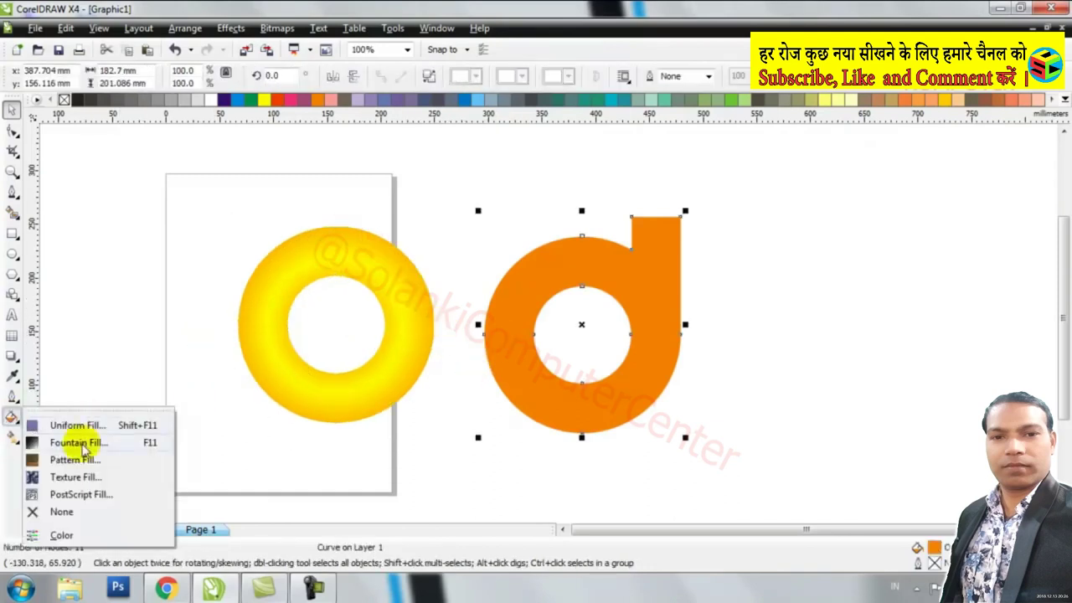
click(82, 446)
drag(471, 148, 745, 159)
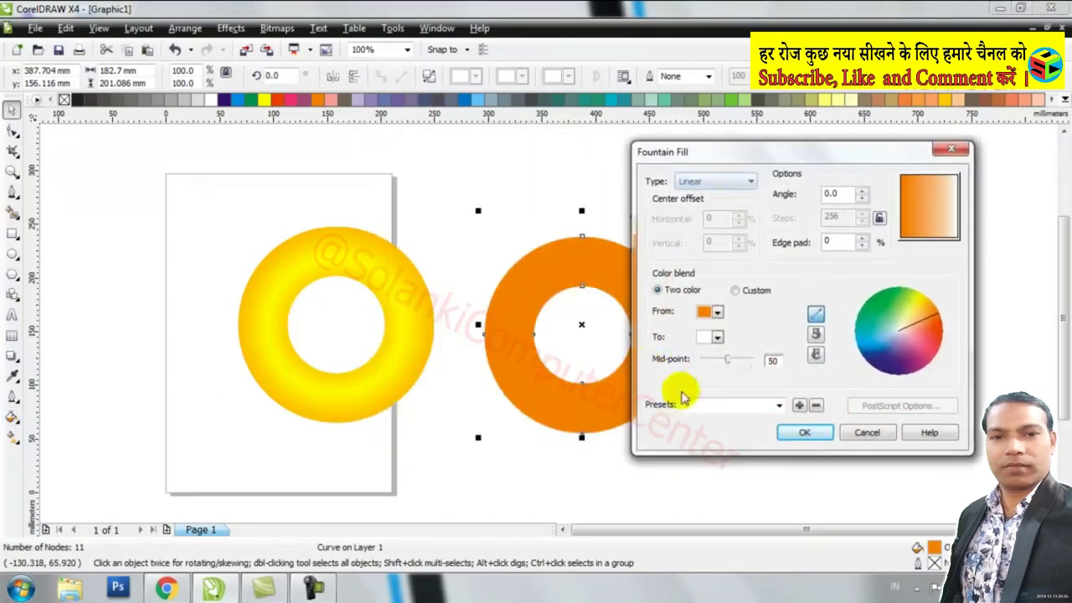
click(718, 337)
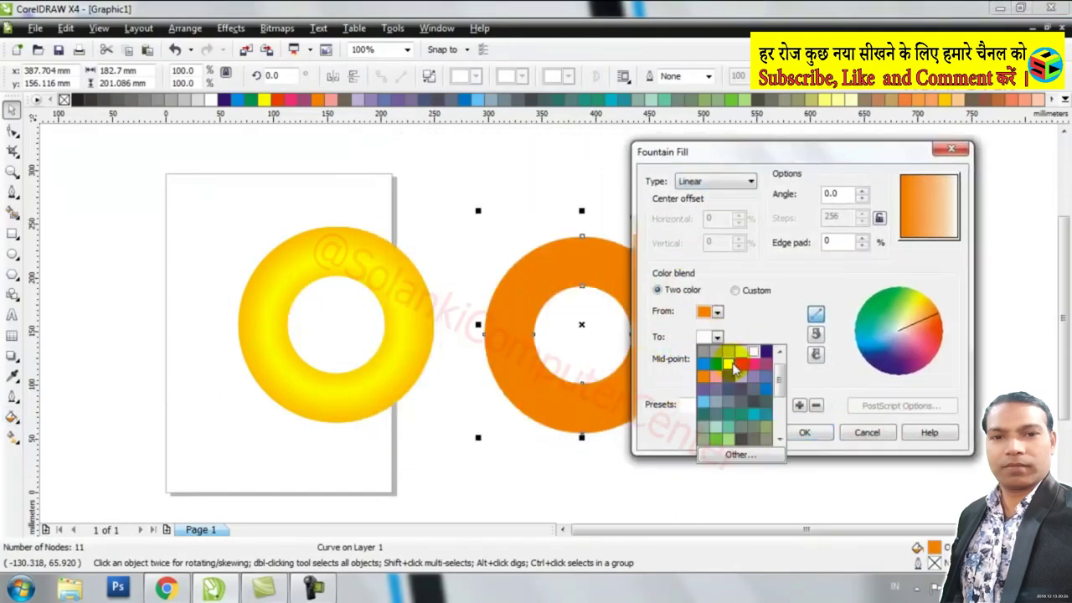
click(728, 363)
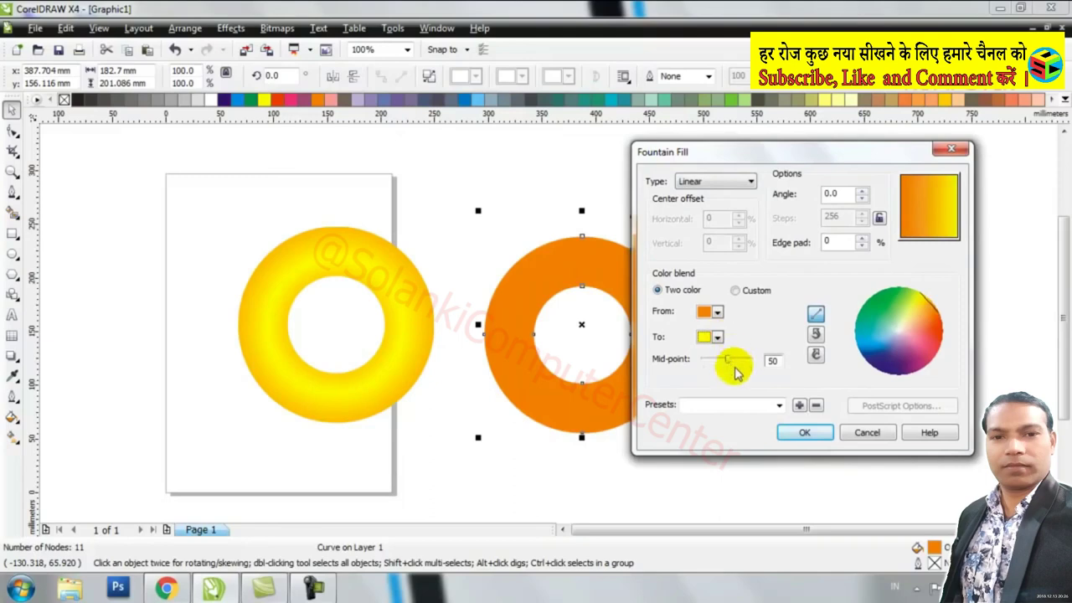
click(736, 289)
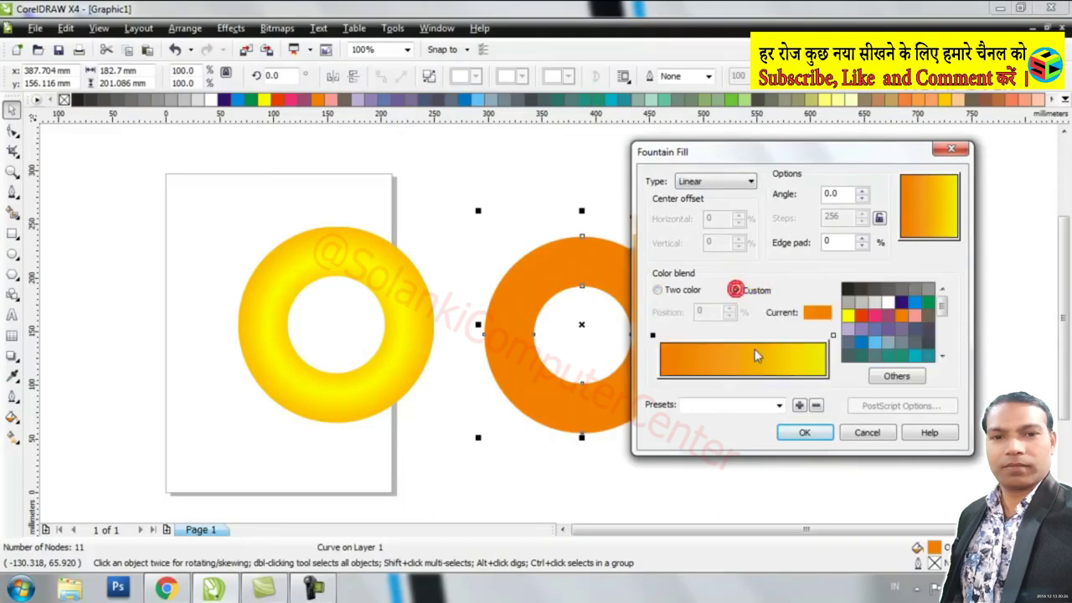
click(847, 316)
click(833, 337)
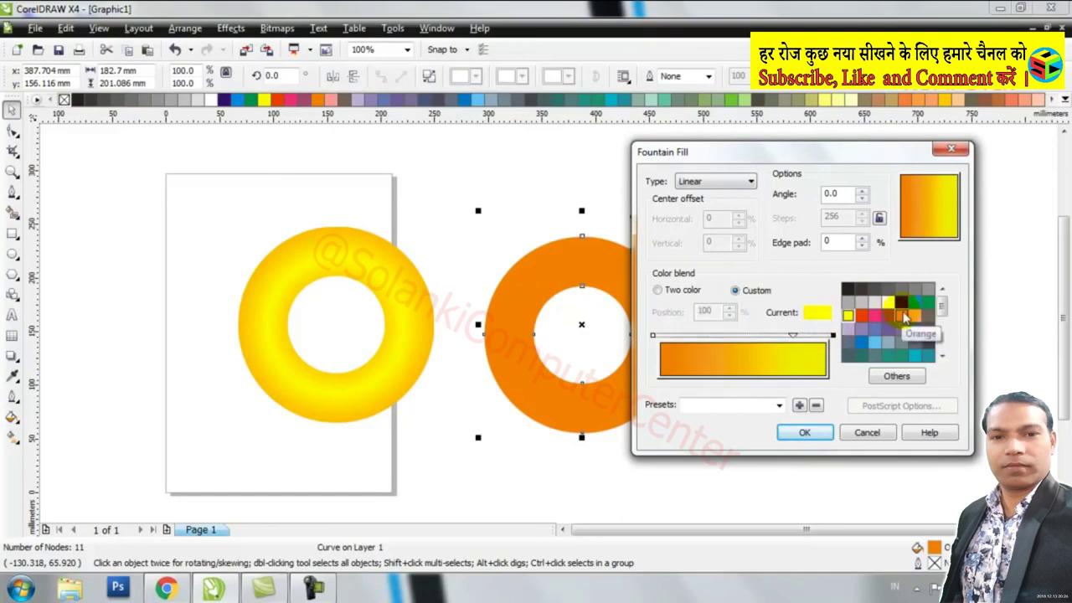
click(902, 316)
click(793, 337)
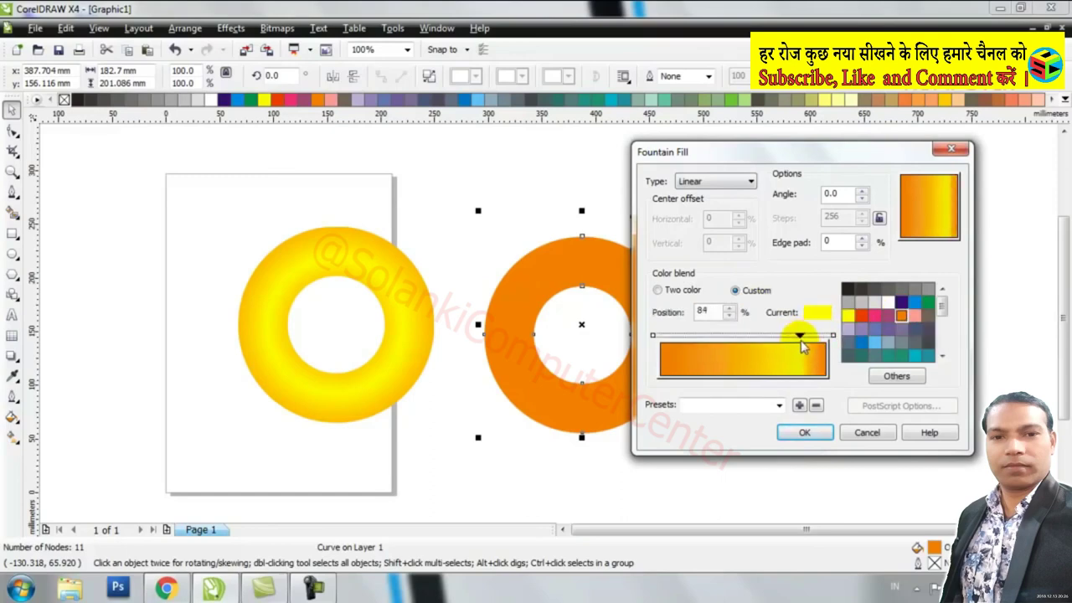
click(804, 432)
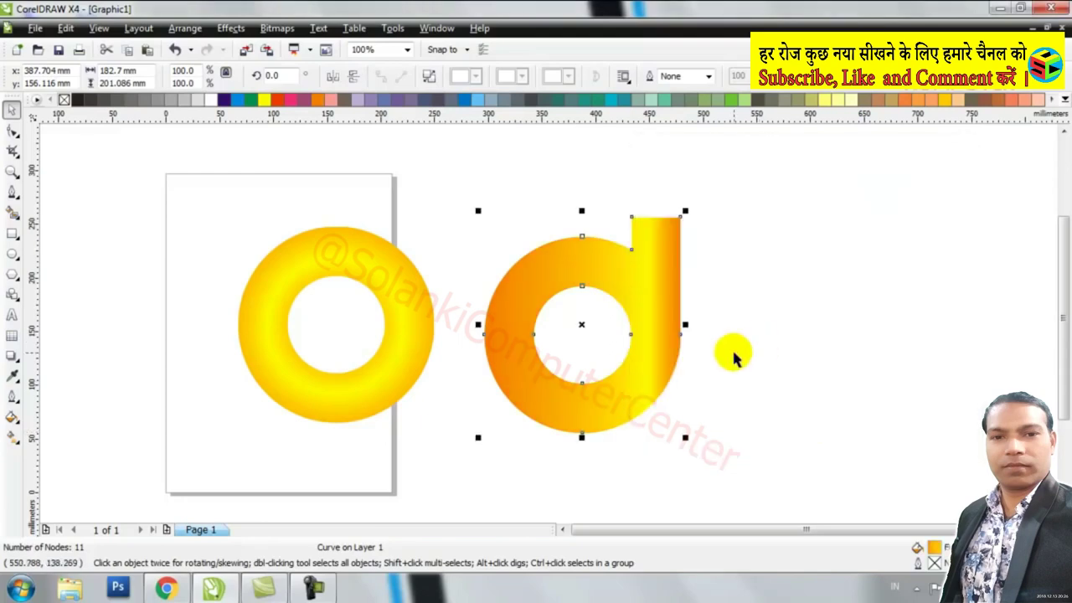
Move the d gradient's yellow blend point to about 84–86%
click(13, 416)
click(61, 439)
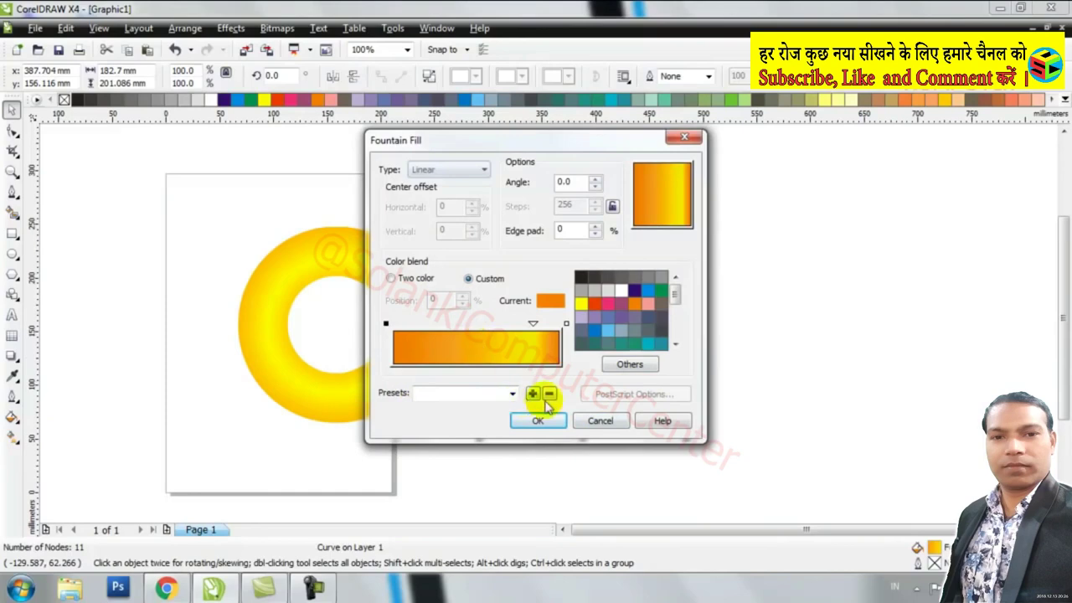
click(534, 324)
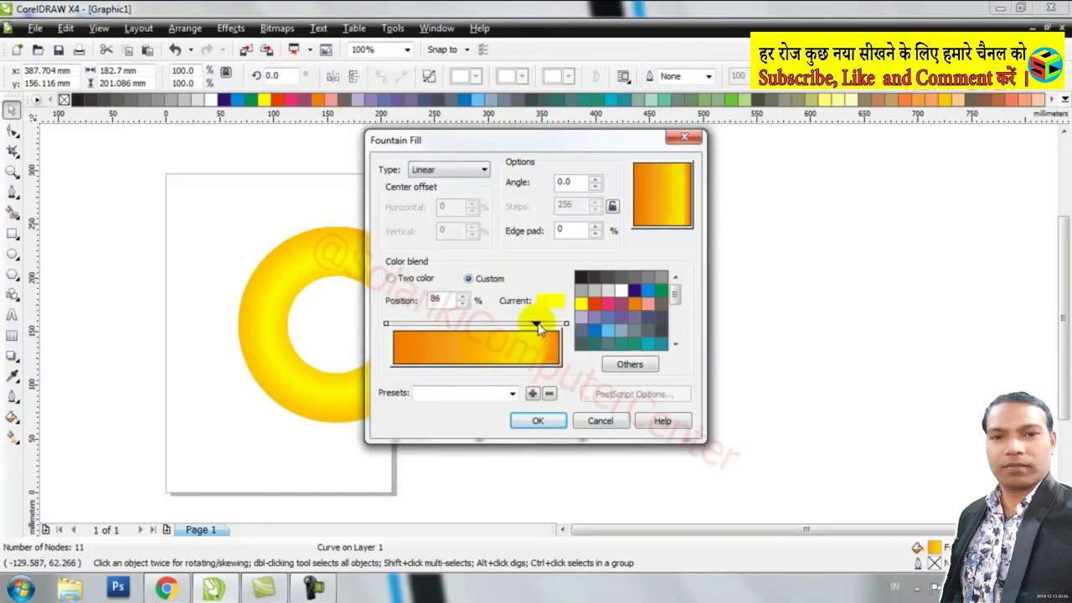
click(538, 421)
click(804, 393)
Align the ring over the 'd', matching their bottoms
click(642, 318)
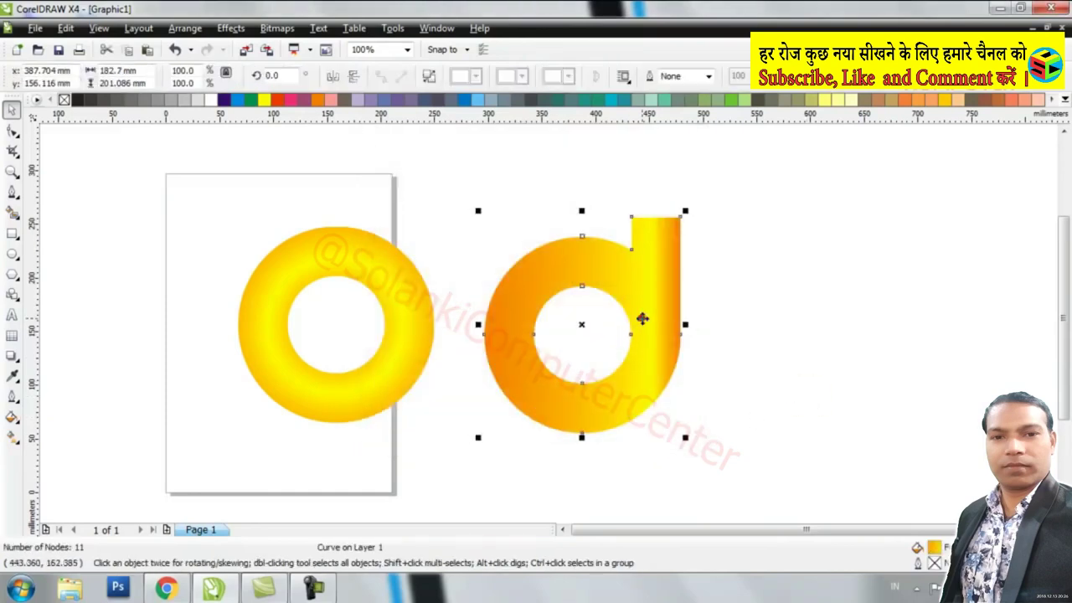
drag(824, 164, 215, 447)
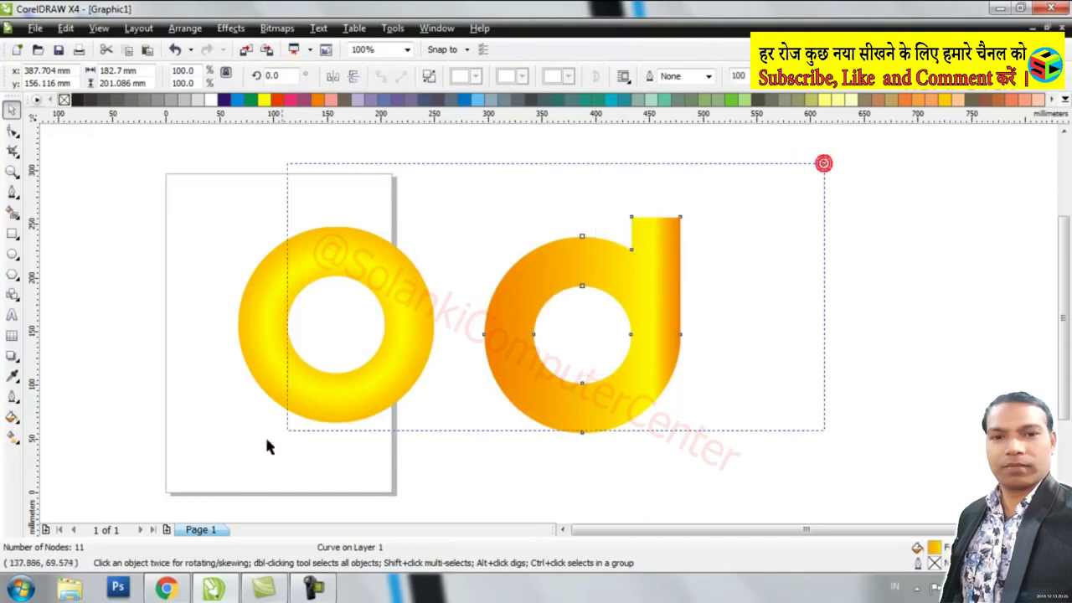
click(185, 27)
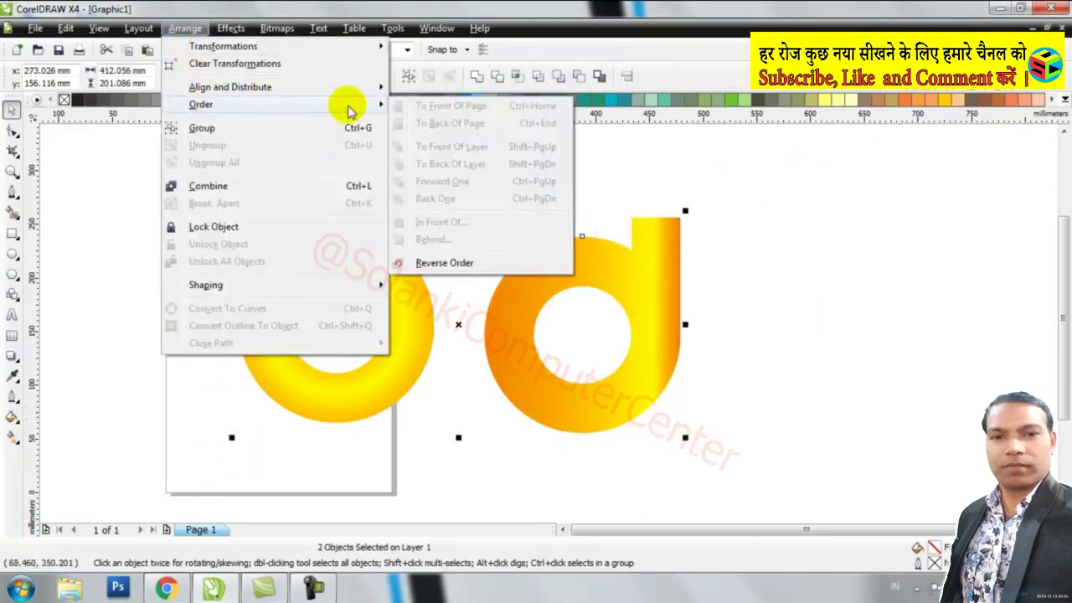
click(491, 183)
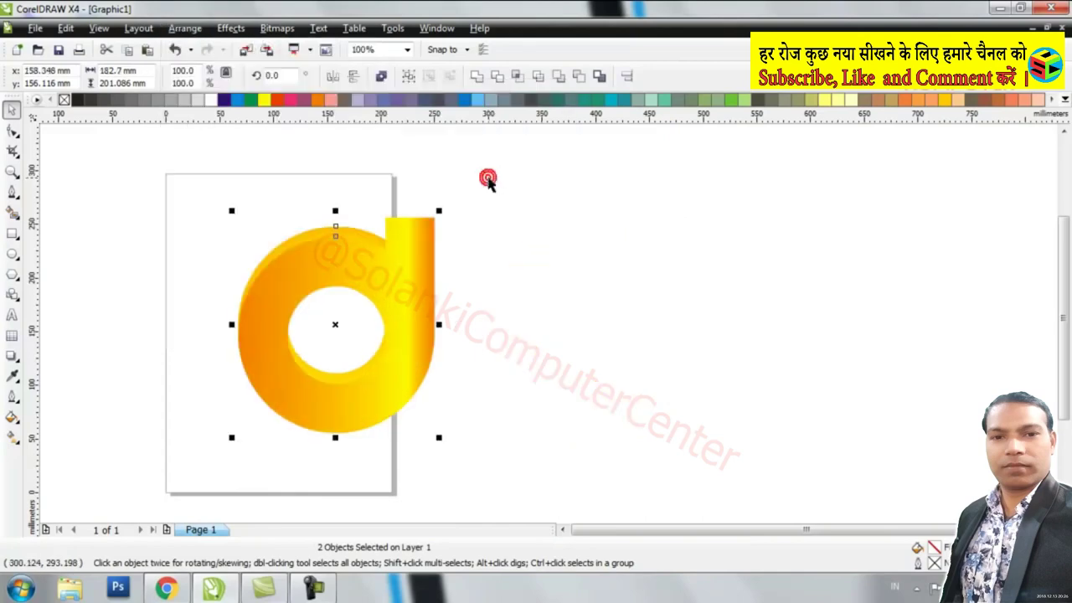
click(184, 28)
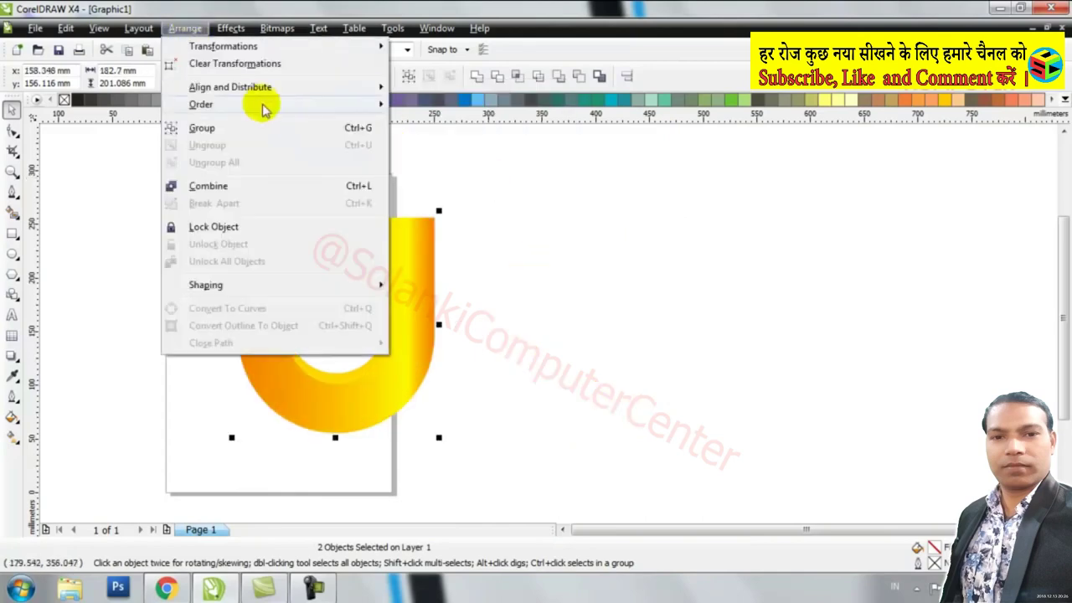
mouse_move(230, 87)
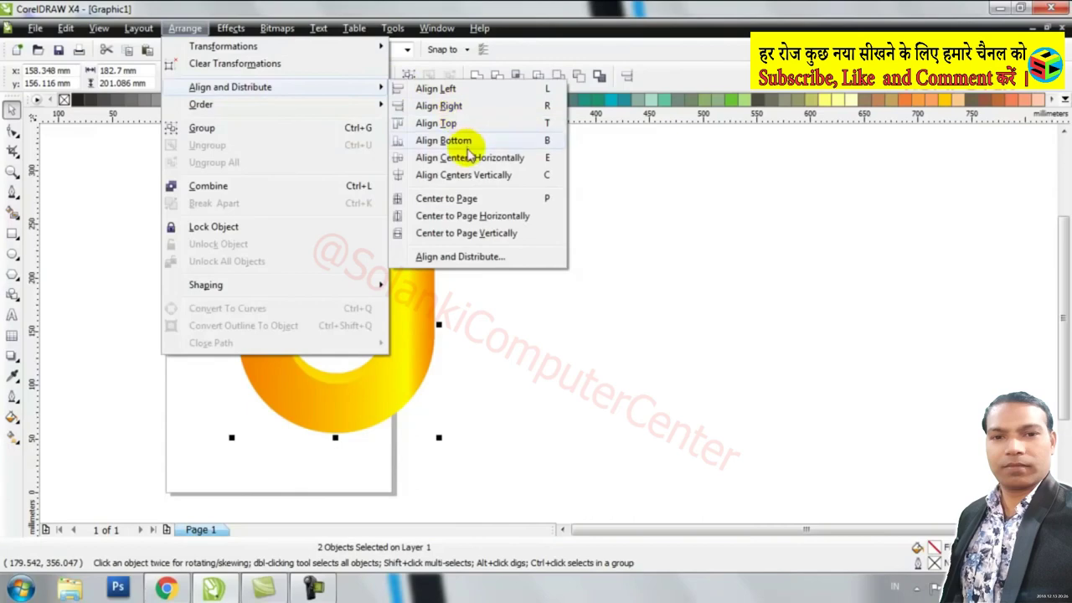
click(469, 147)
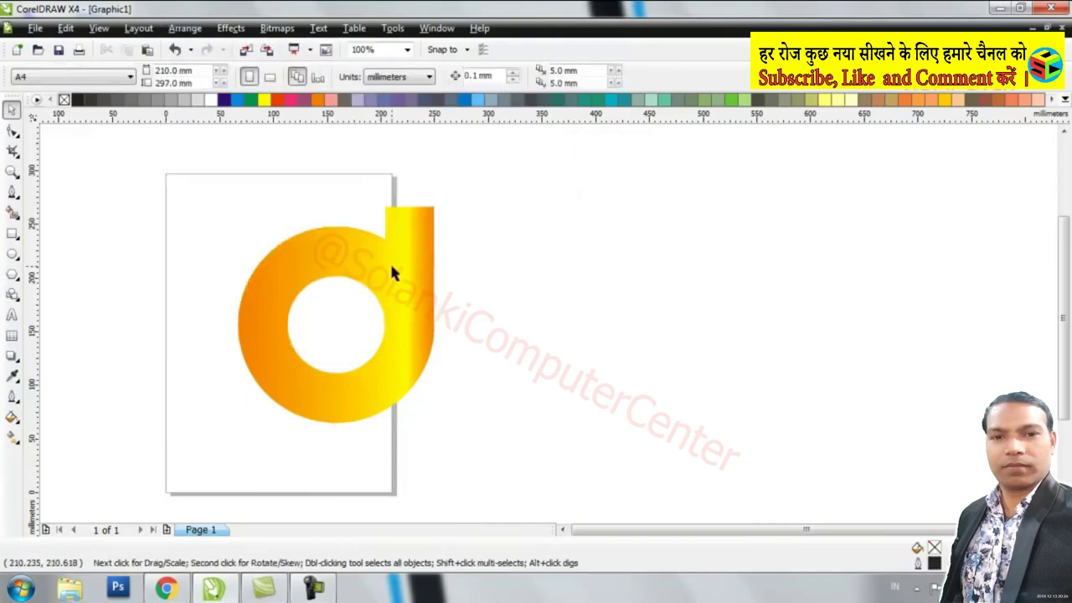
Send the 'd' behind the ring and select both shapes
key(ctrl+l)
click(184, 28)
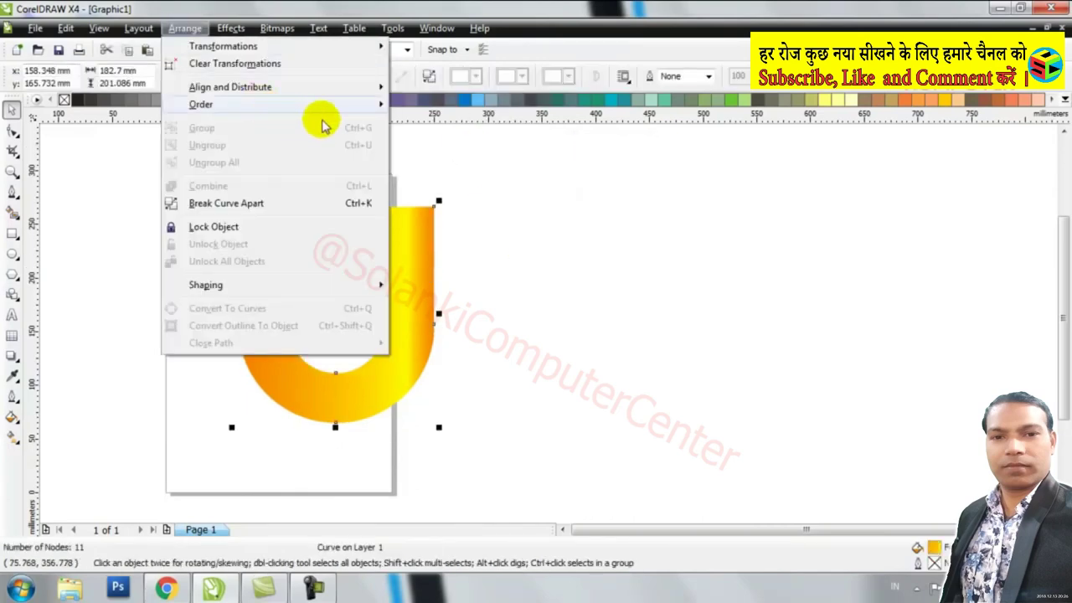
click(460, 140)
click(494, 339)
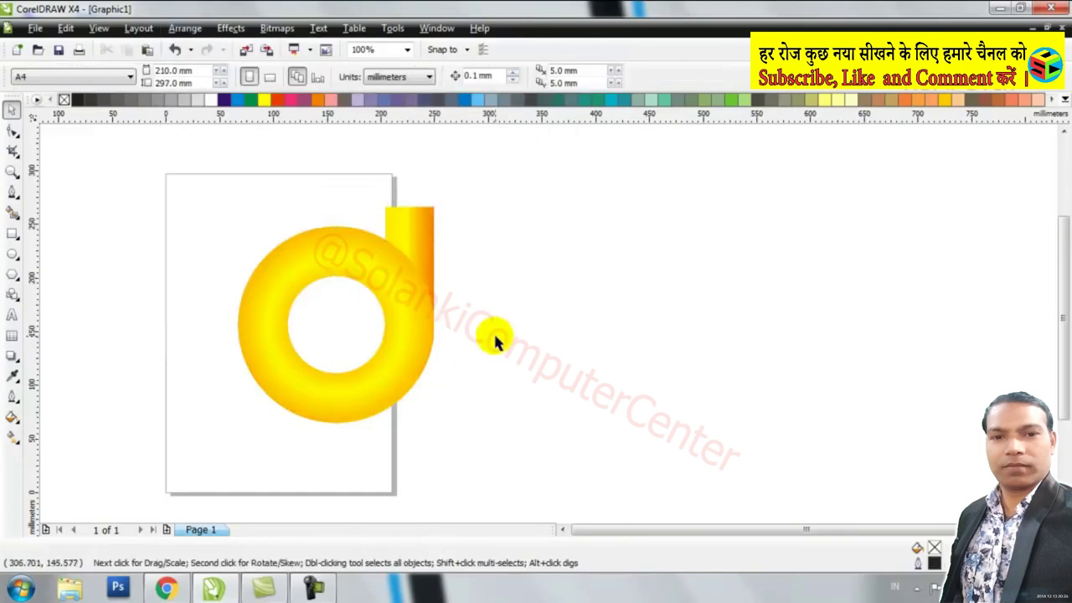
drag(479, 176, 186, 465)
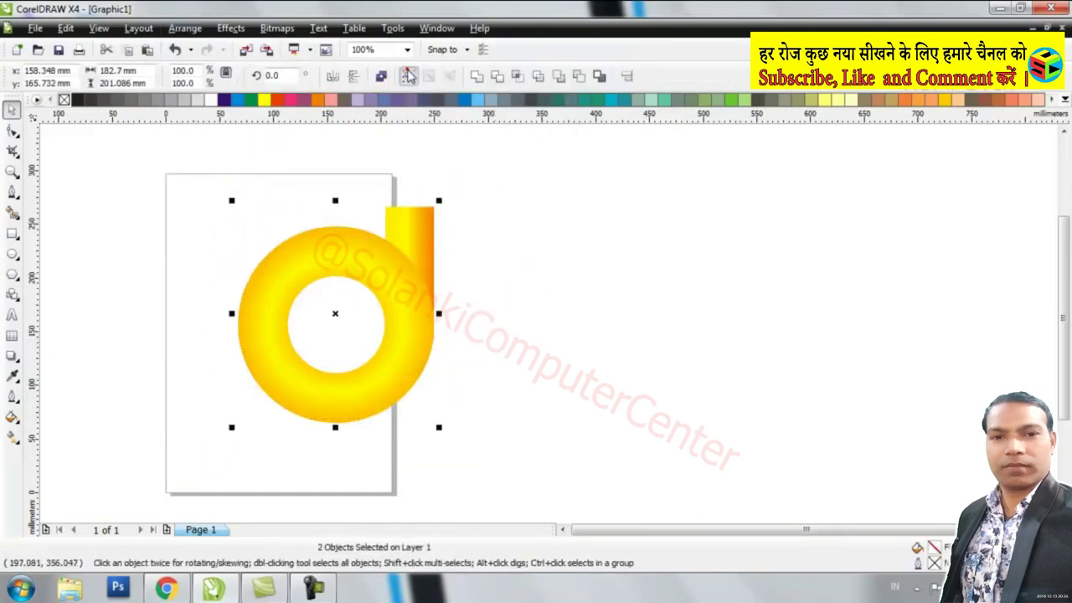
Group the yellow 'd', duplicate it to the right, ungroup the copy and select its ring
click(408, 75)
click(67, 27)
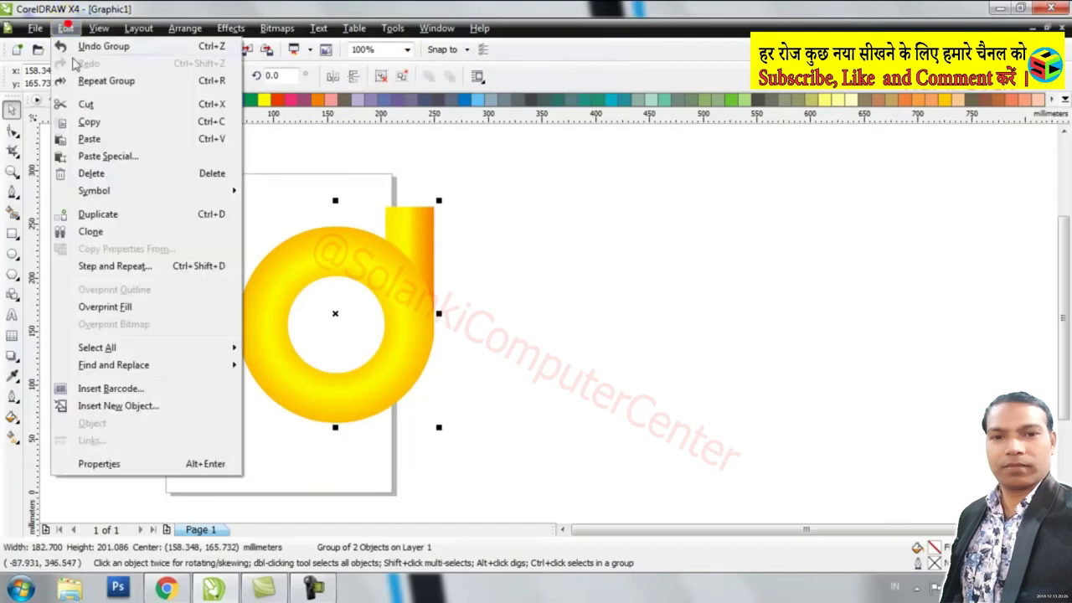
click(117, 219)
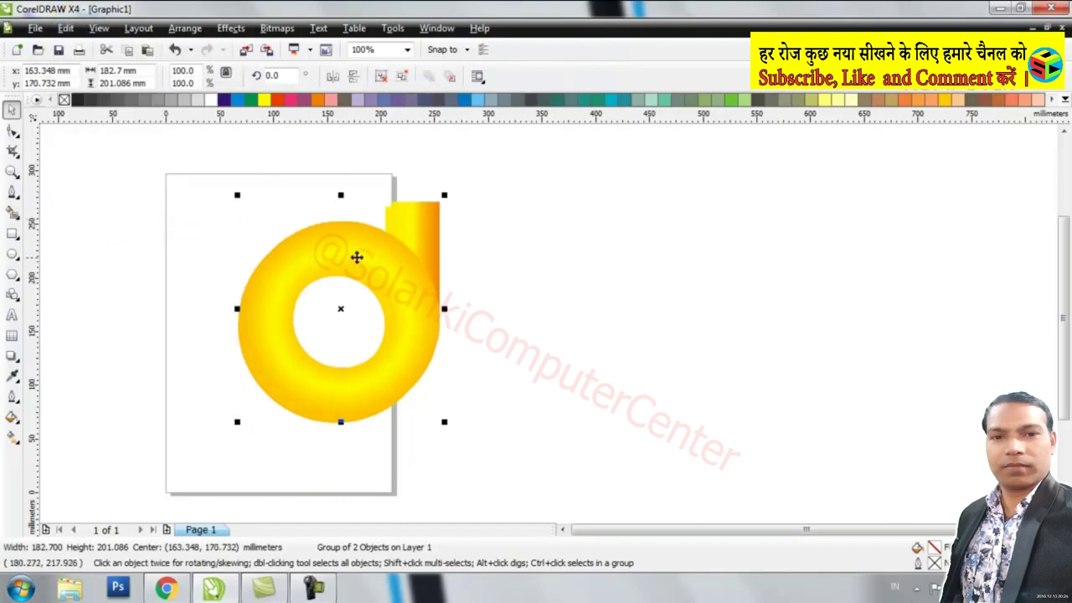
mouse_move(355, 256)
mouse_down()
mouse_move(548, 256)
mouse_move(627, 271)
mouse_up()
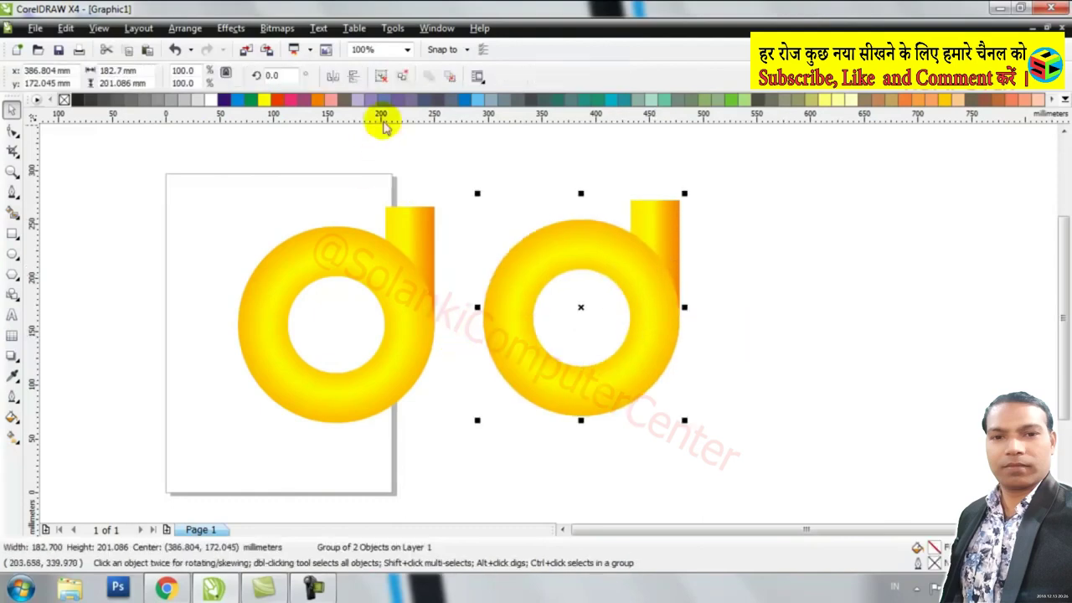
click(381, 76)
click(708, 237)
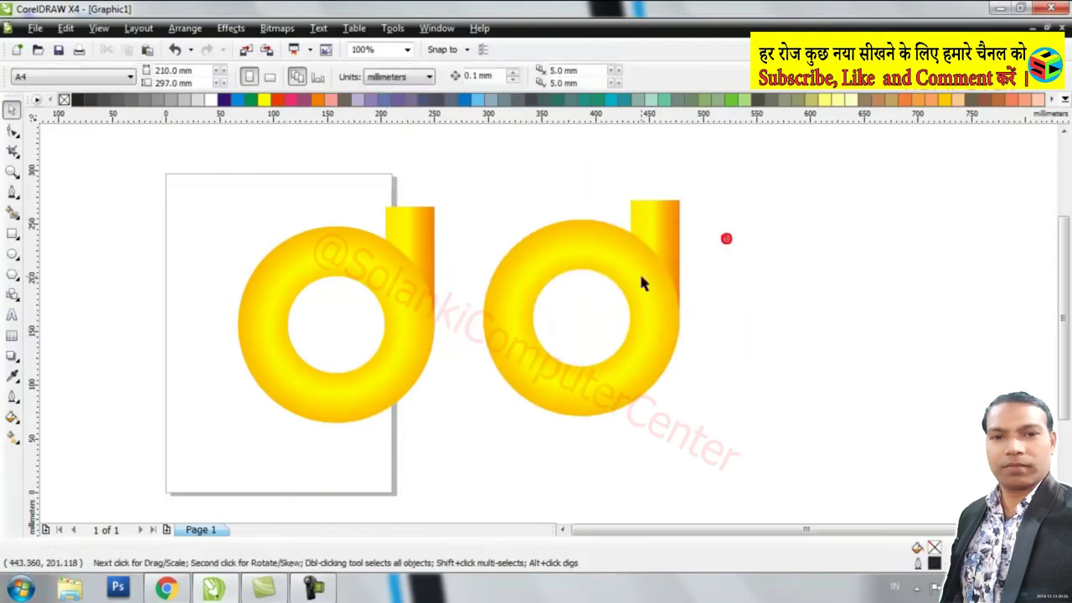
click(639, 271)
Refill the copied ring with a blue radial gradient having a light-blue 50% midpoint
click(13, 419)
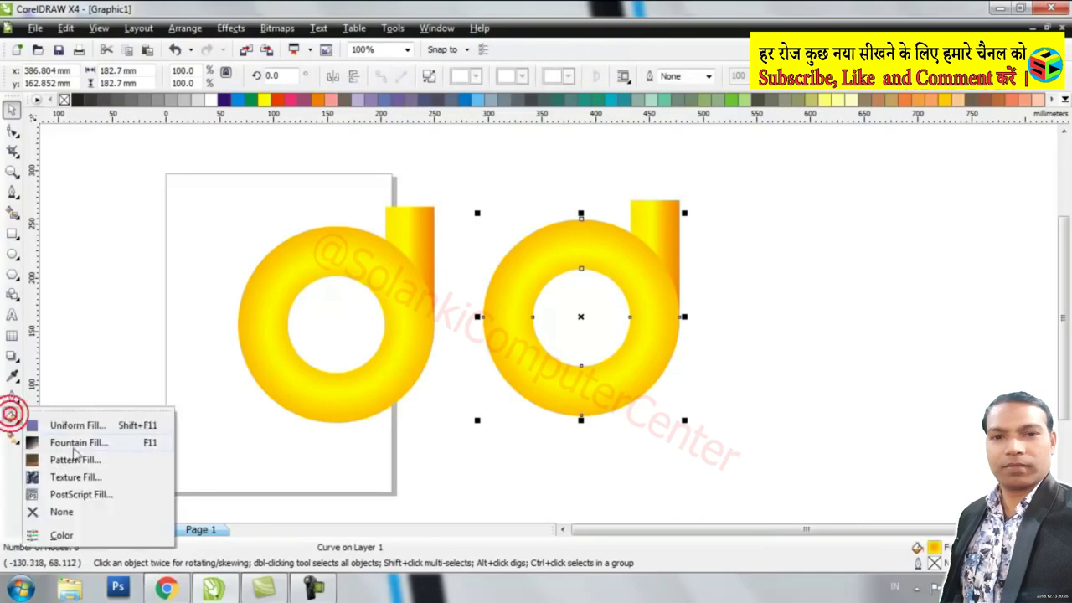
click(83, 441)
drag(517, 145, 762, 151)
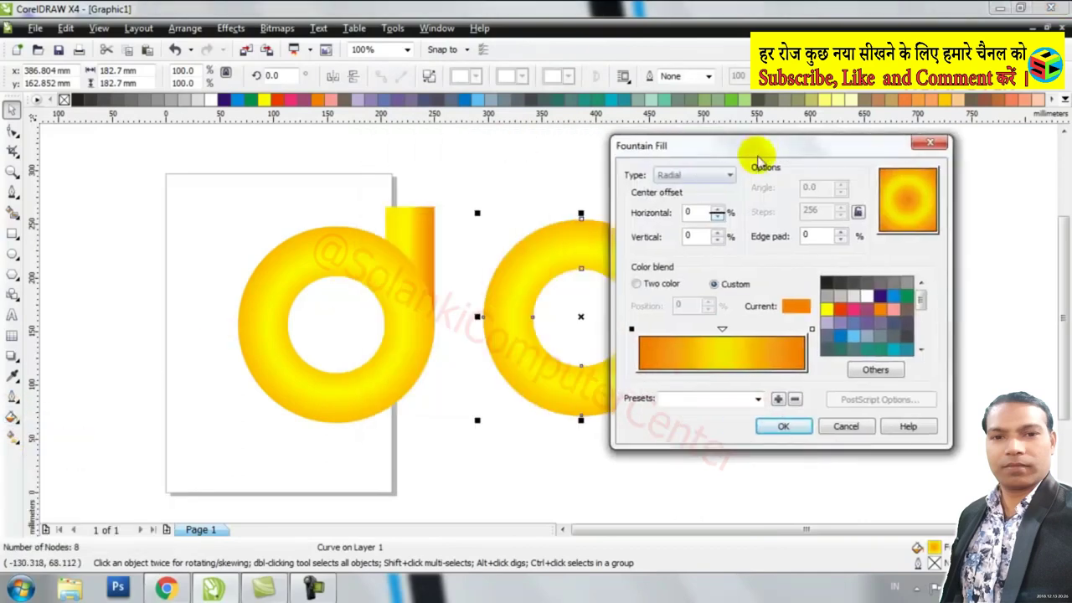
double_click(721, 329)
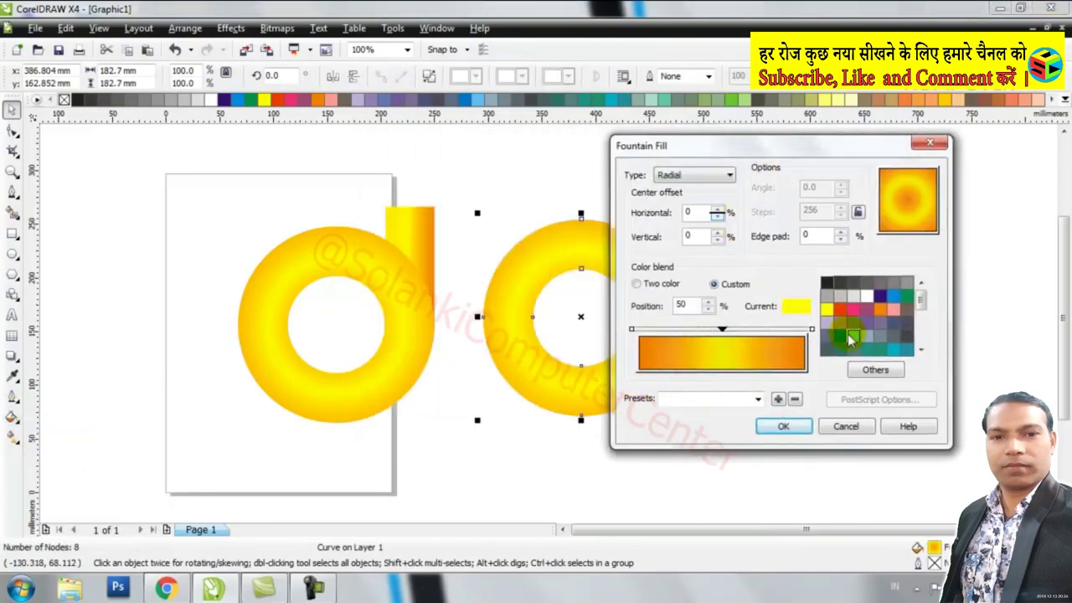
click(852, 337)
click(811, 330)
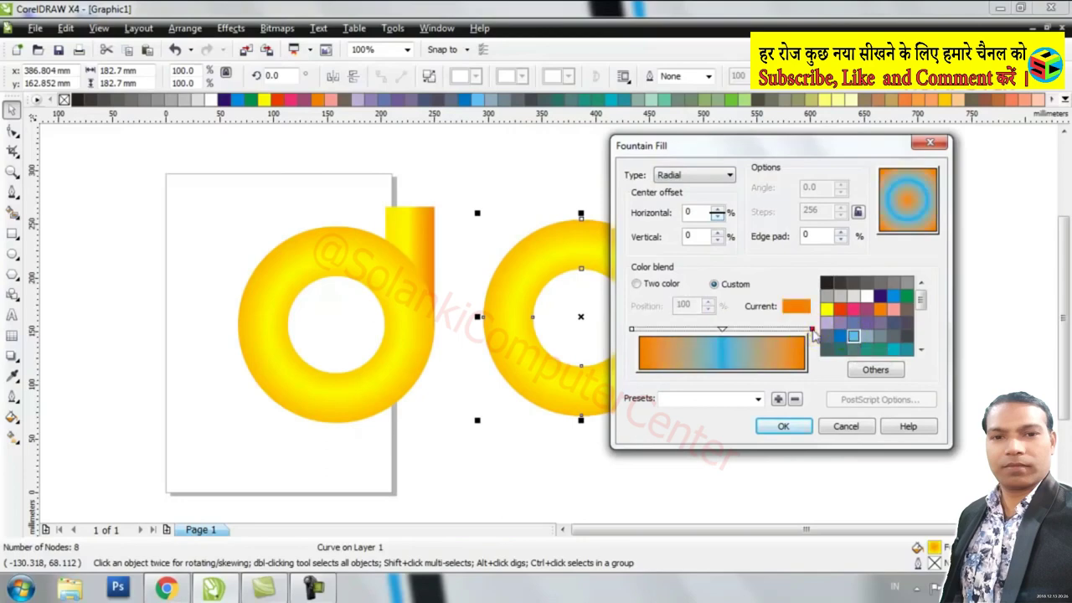
click(893, 296)
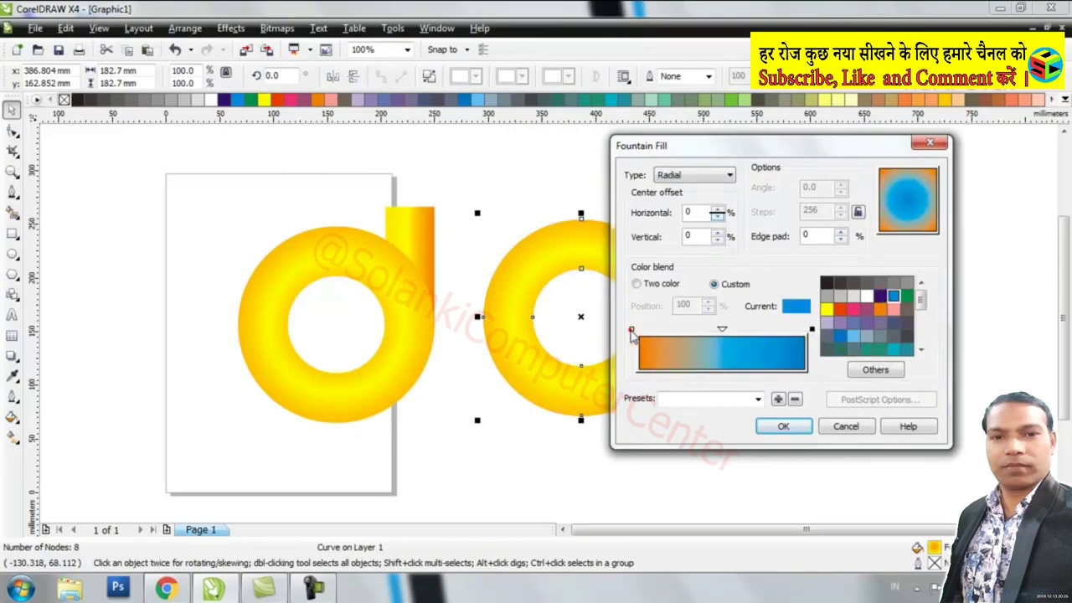
click(894, 298)
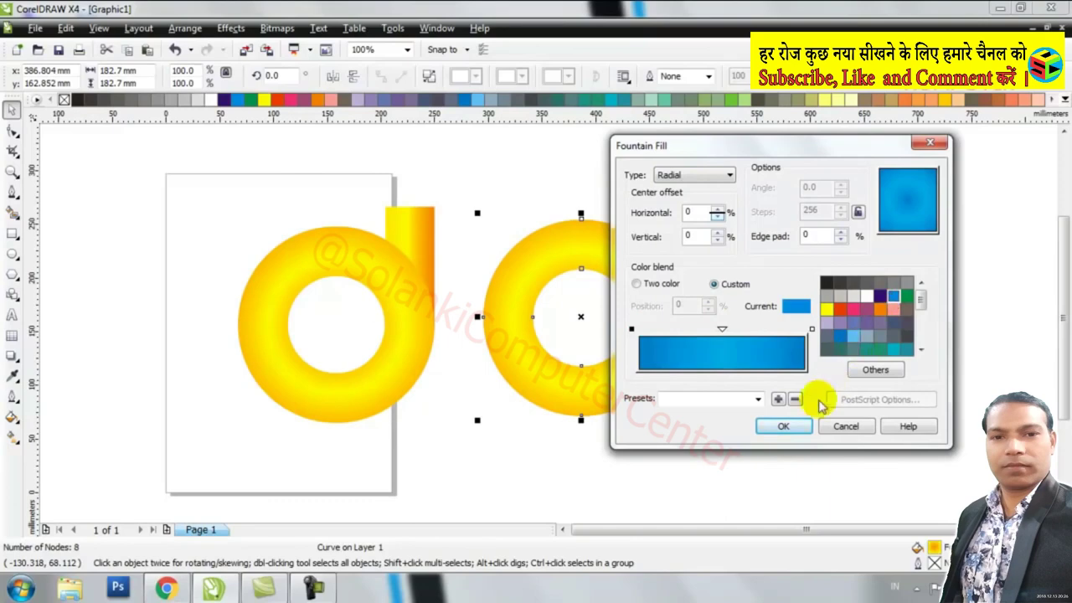
click(787, 429)
click(759, 391)
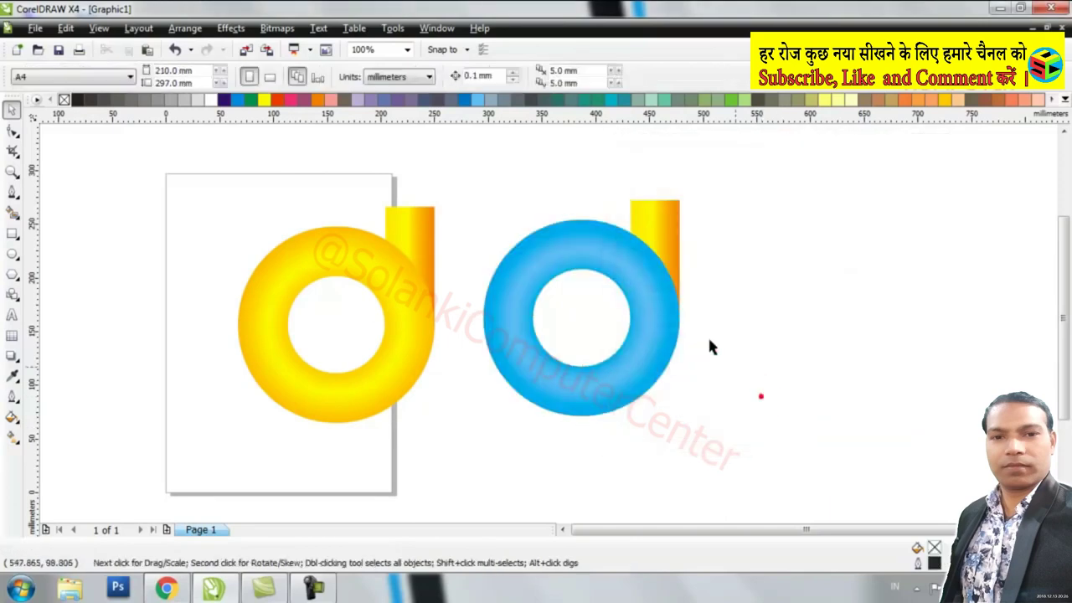
click(667, 240)
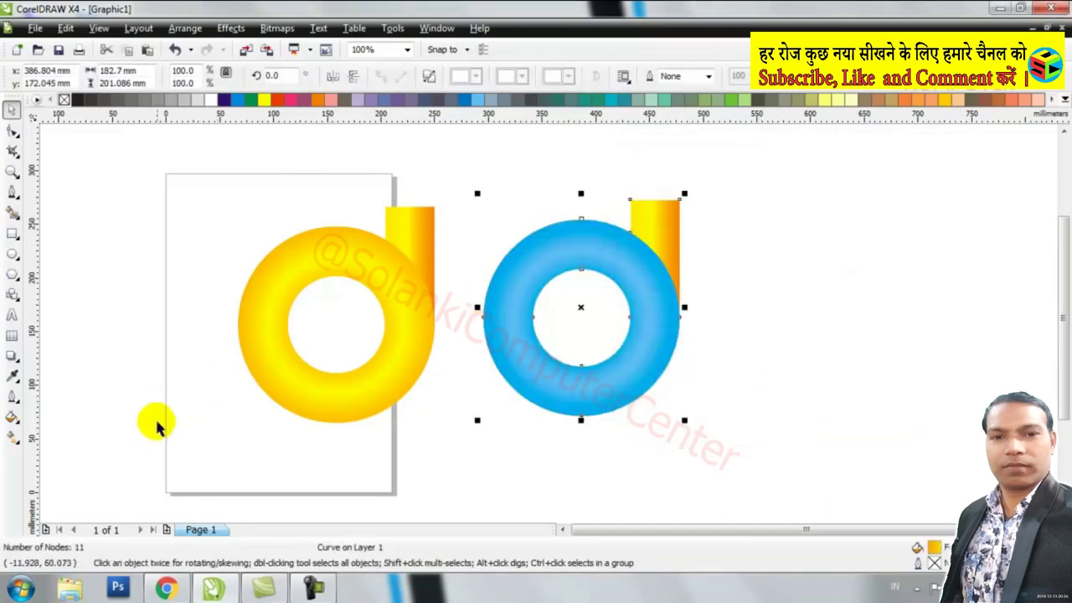
Give the copied bar a linear cyan, light-blue and blue fountain fill
click(13, 417)
click(60, 441)
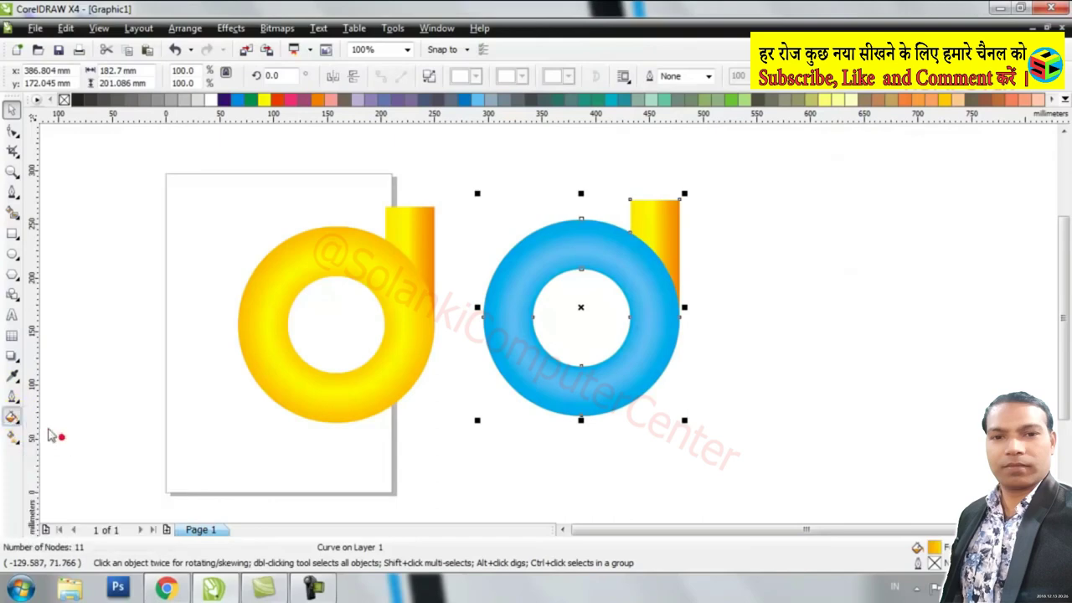
click(566, 325)
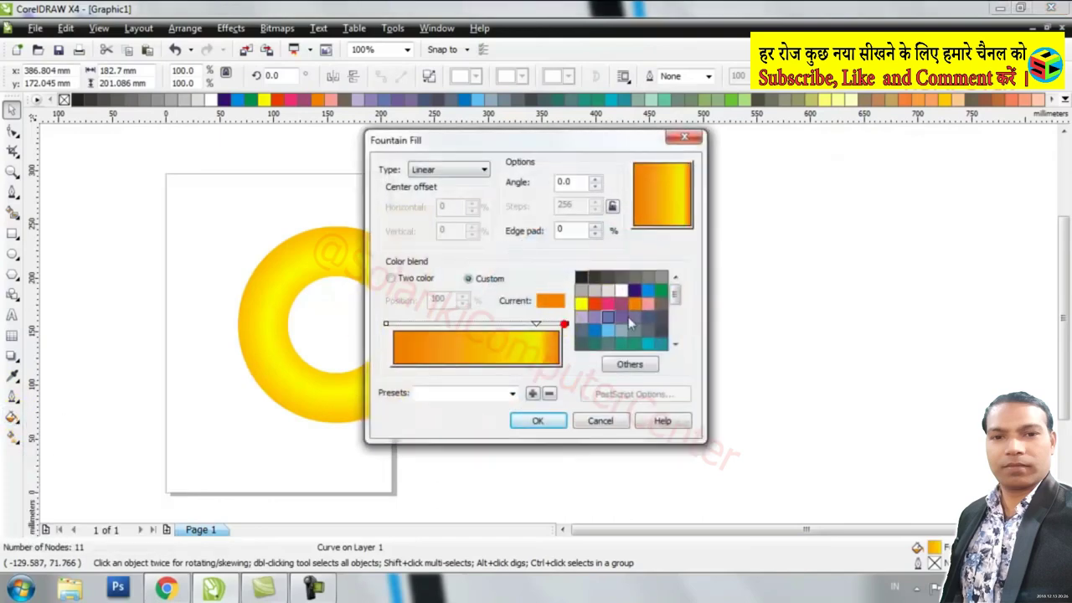
click(648, 293)
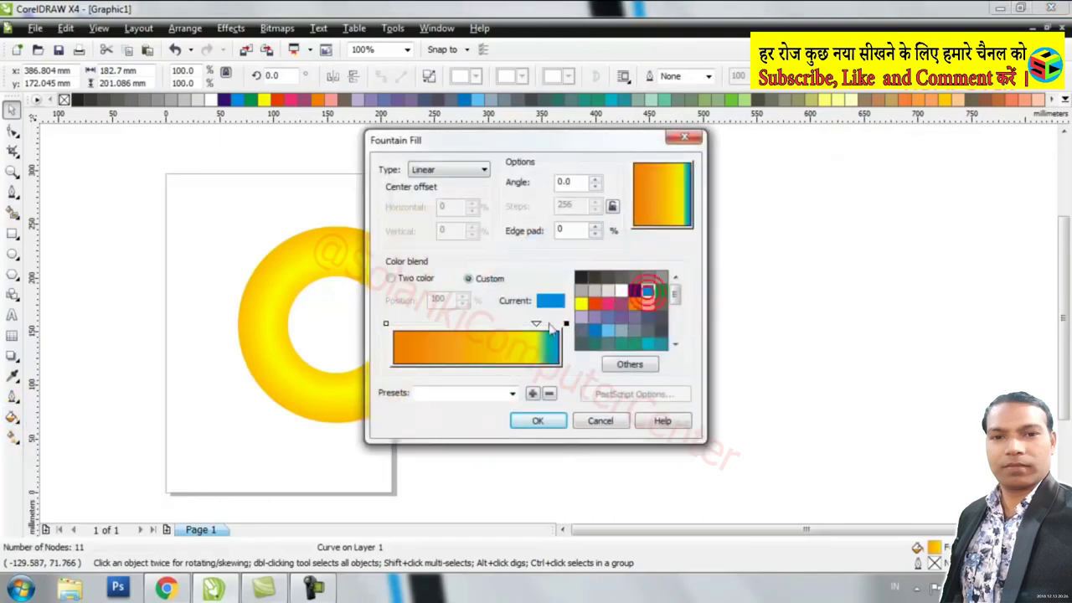
click(609, 331)
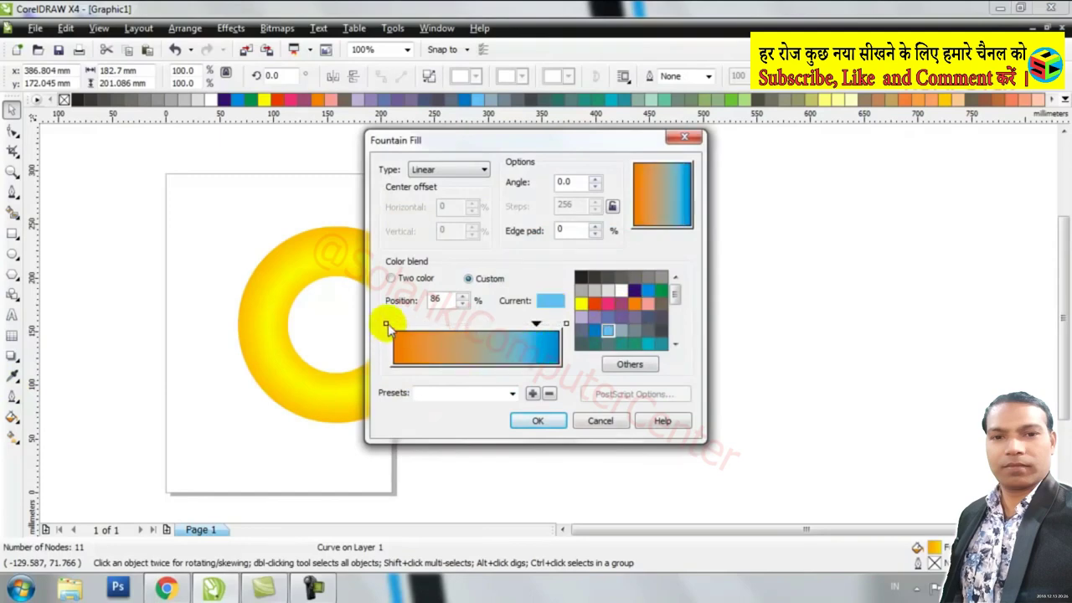
click(648, 290)
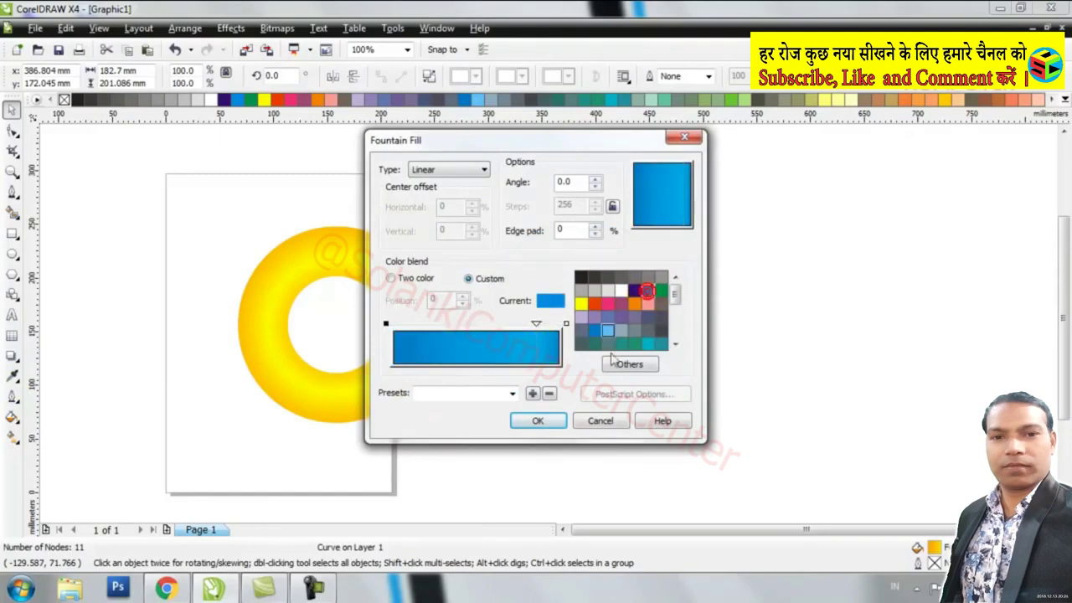
click(536, 422)
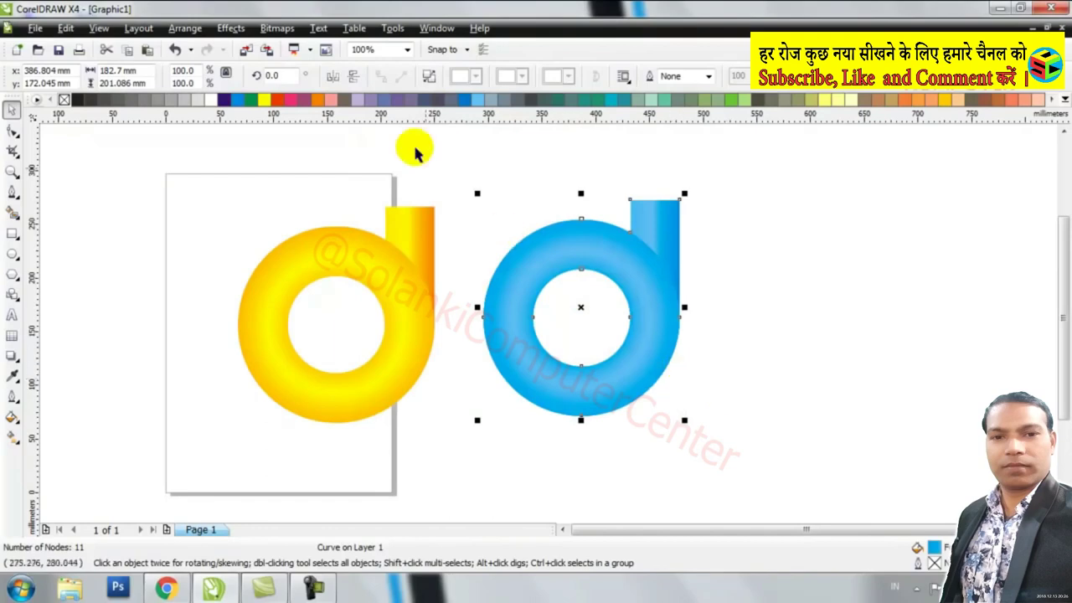
drag(790, 167, 452, 433)
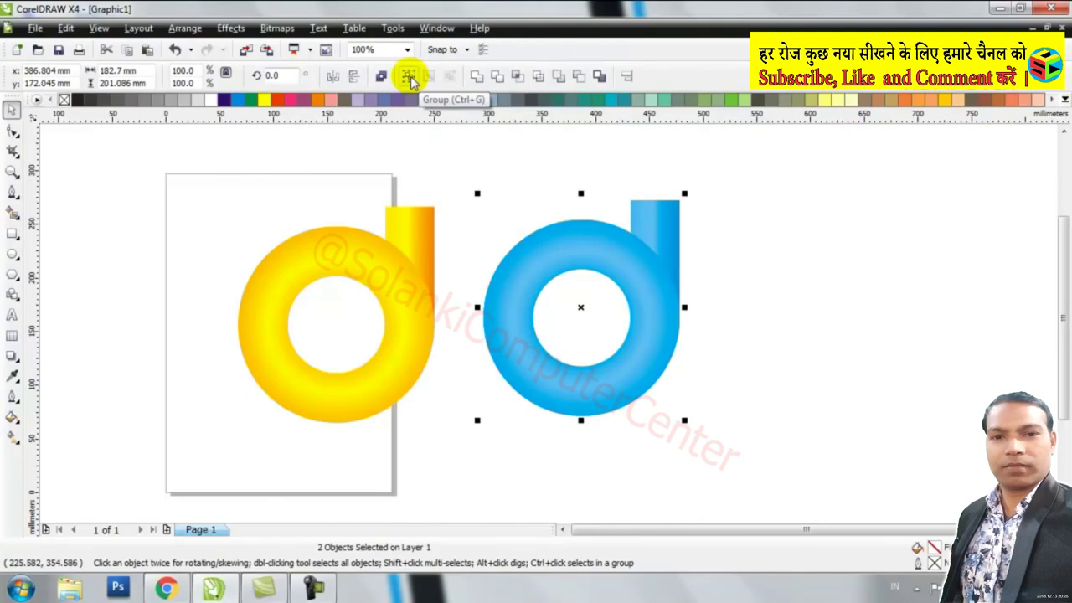
Group the blue letter, mirror it both ways into a 'p', and overlap it on the yellow 'd'
click(411, 78)
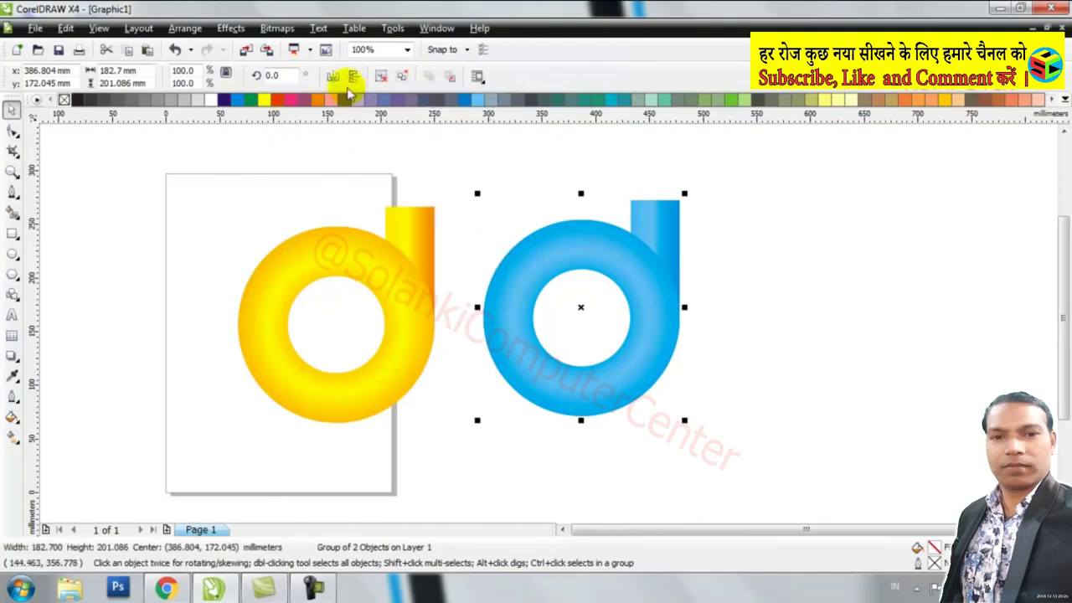
click(334, 76)
click(353, 77)
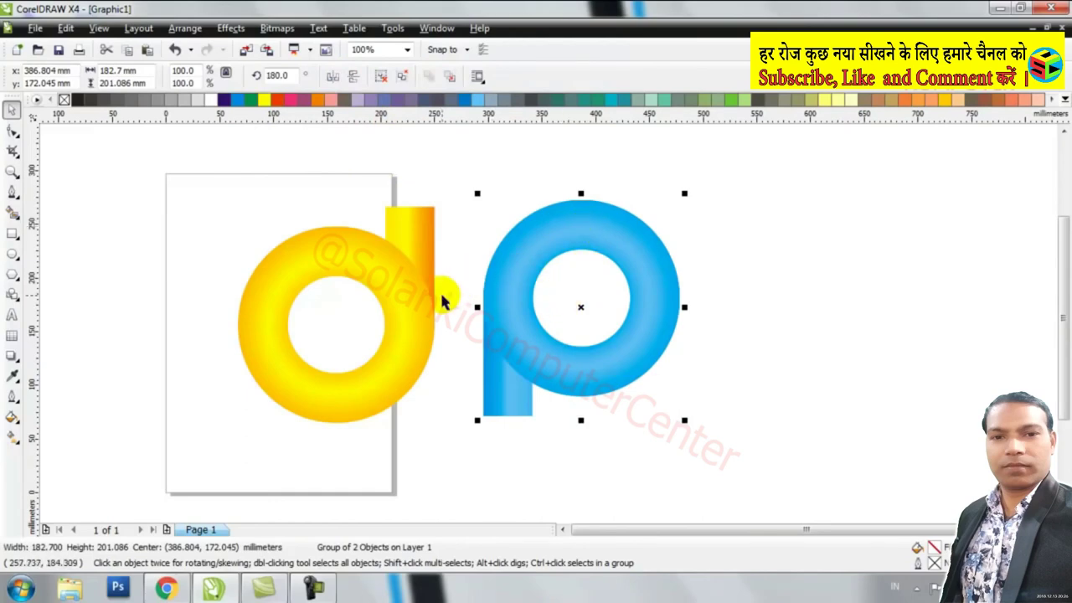
mouse_move(491, 256)
mouse_down()
mouse_move(241, 263)
mouse_move(239, 241)
mouse_up()
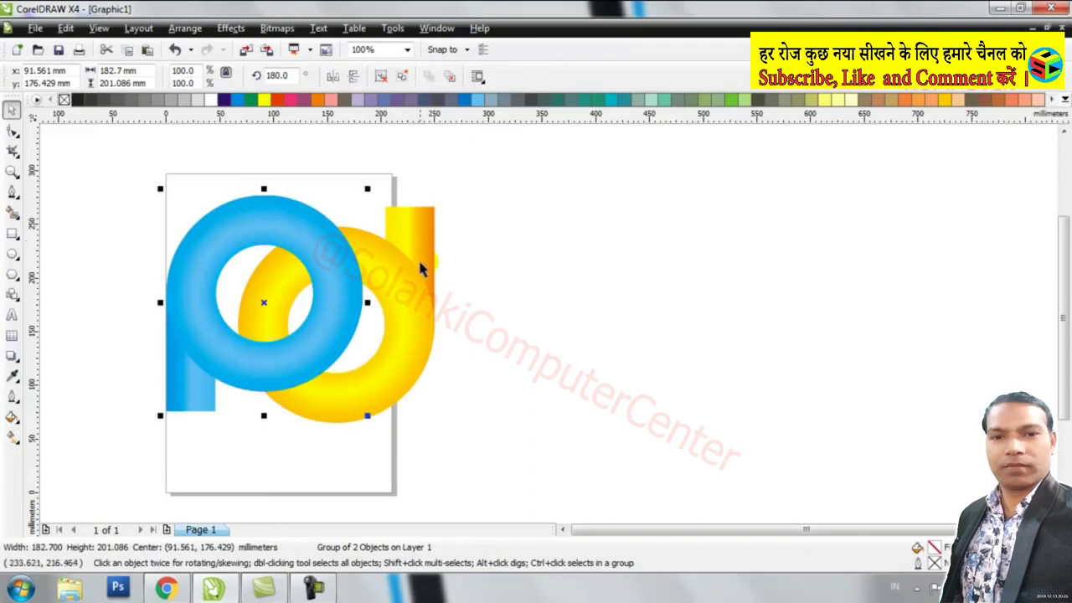
mouse_move(520, 176)
mouse_down()
mouse_move(352, 237)
mouse_move(124, 450)
mouse_up()
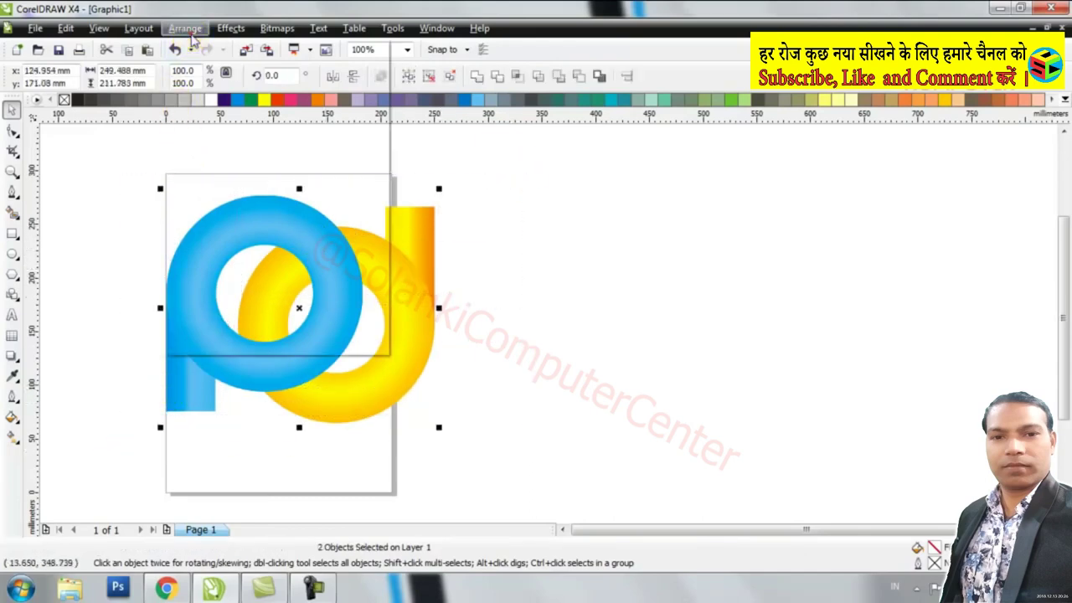
Top-align the blue 'p' with the yellow 'd', then zoom to the selected letters
click(188, 30)
mouse_move(230, 87)
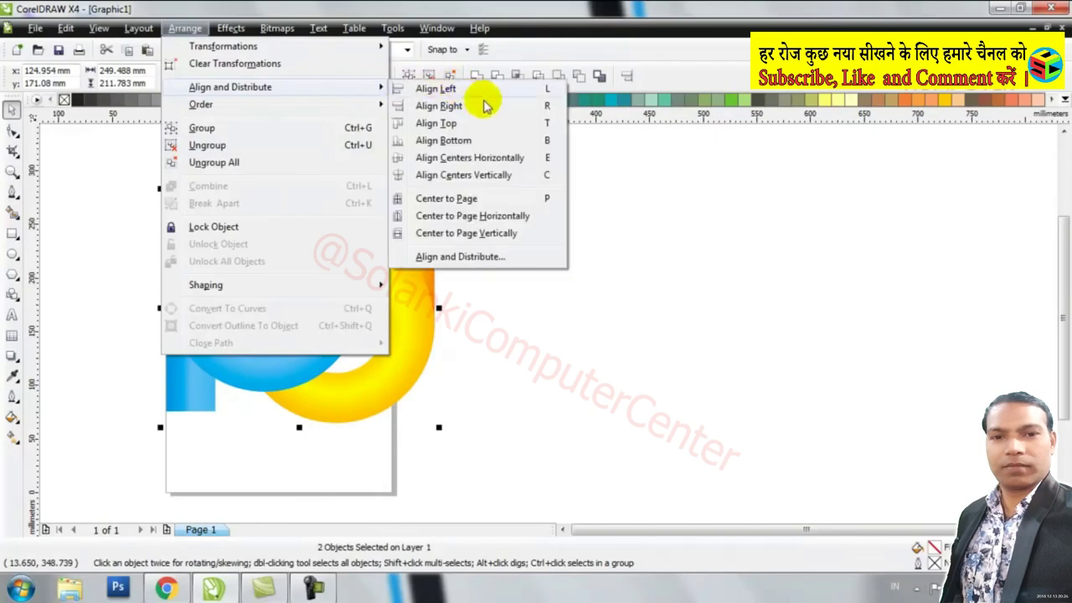
click(495, 128)
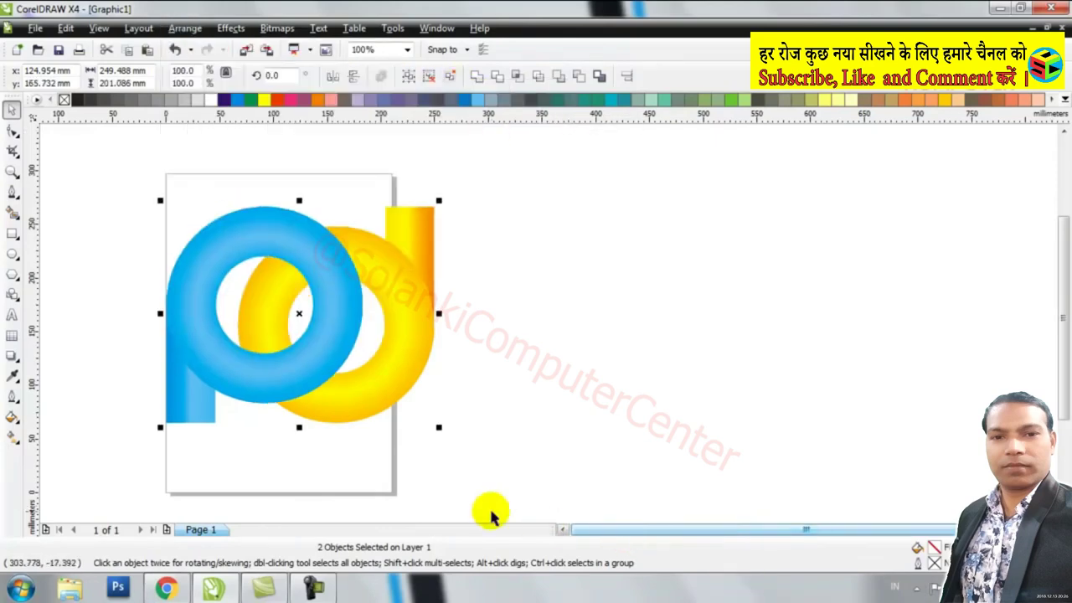
click(408, 51)
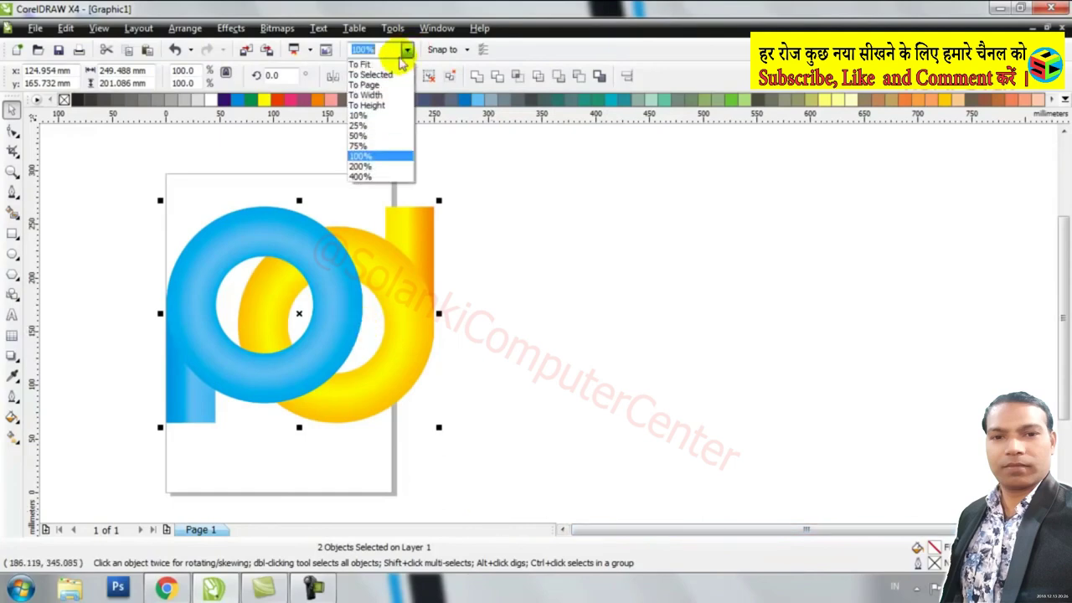
click(368, 73)
click(858, 314)
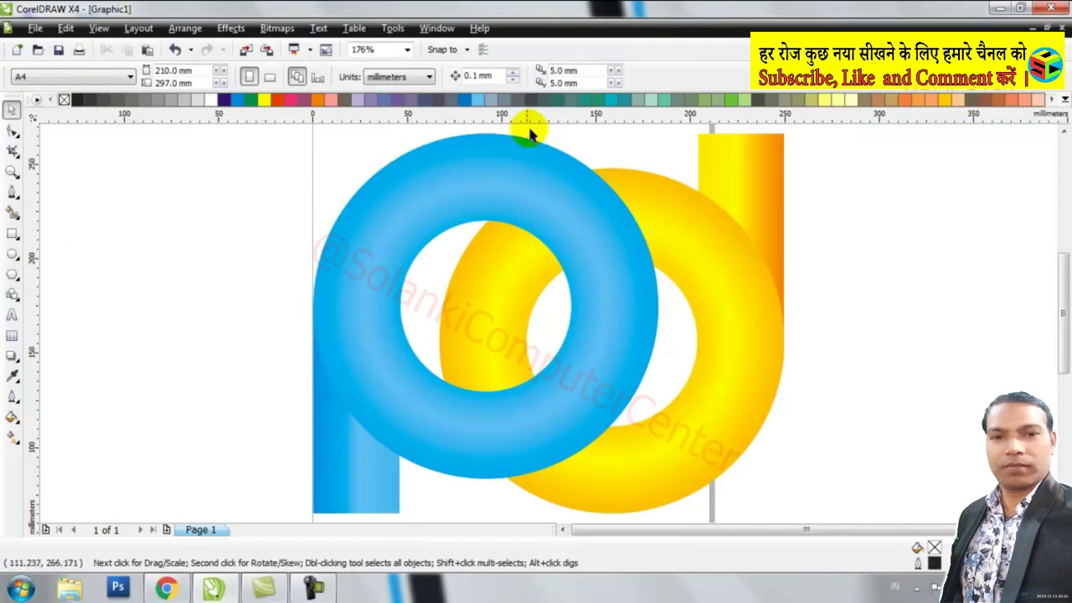
Place a vertical guide at the rings' intersection and draw a circle from the guide crossing
click(666, 270)
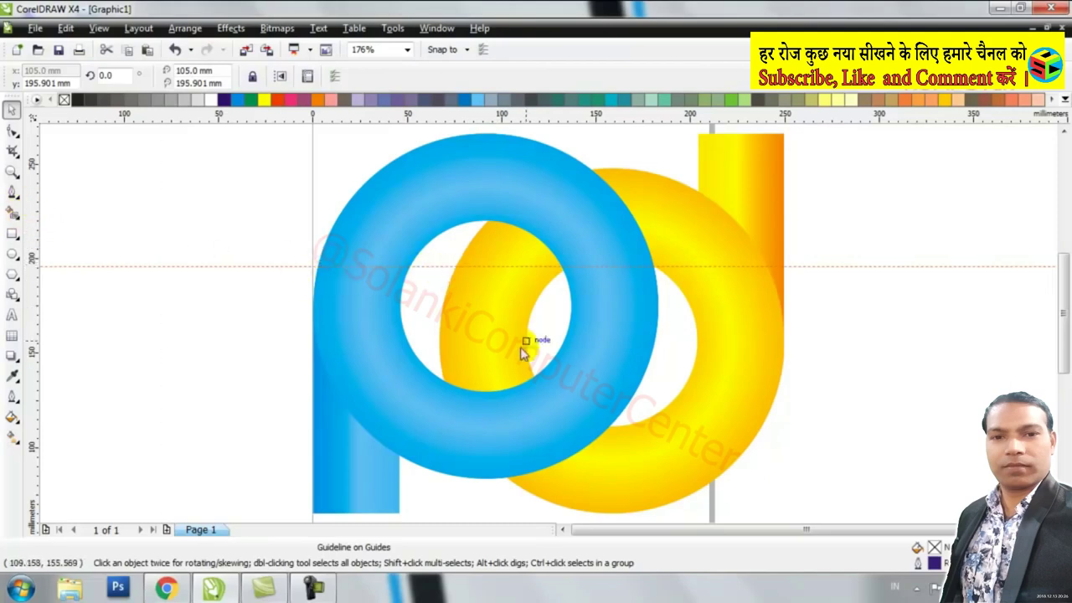
drag(521, 353, 526, 360)
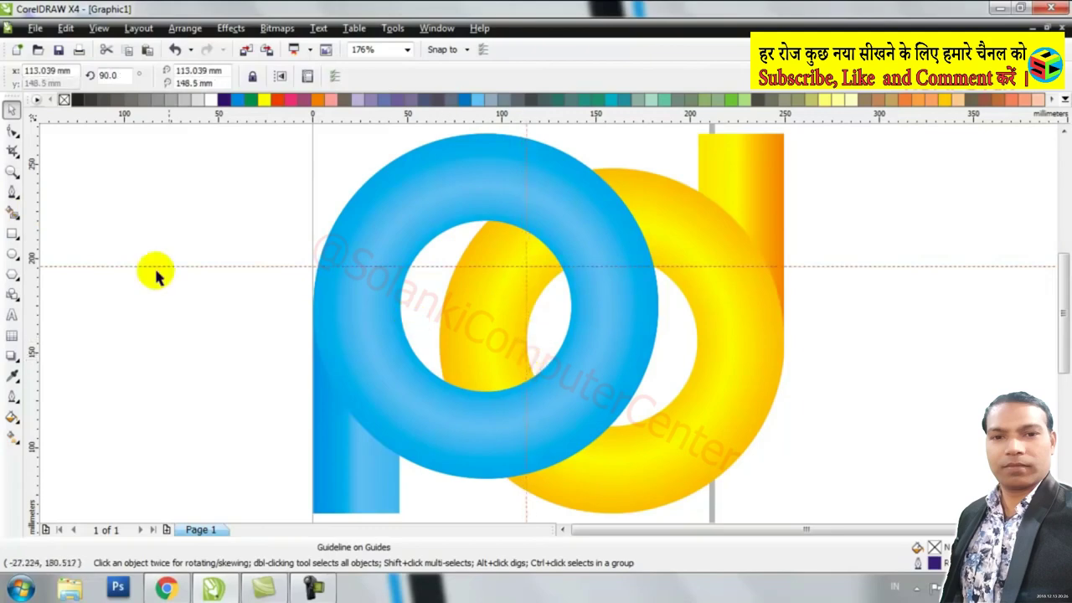
click(11, 253)
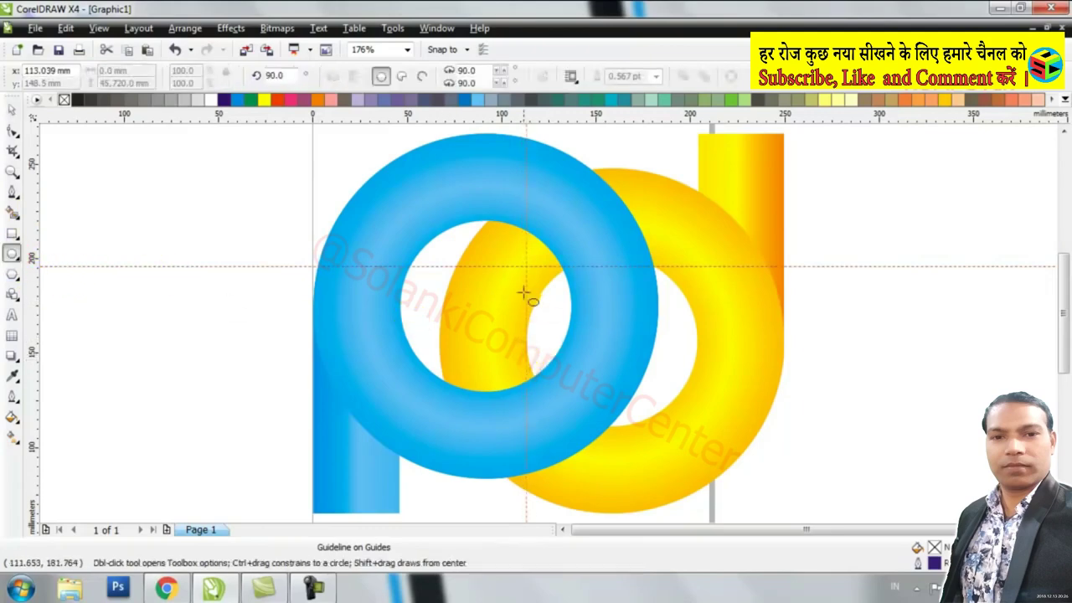
drag(526, 268, 661, 434)
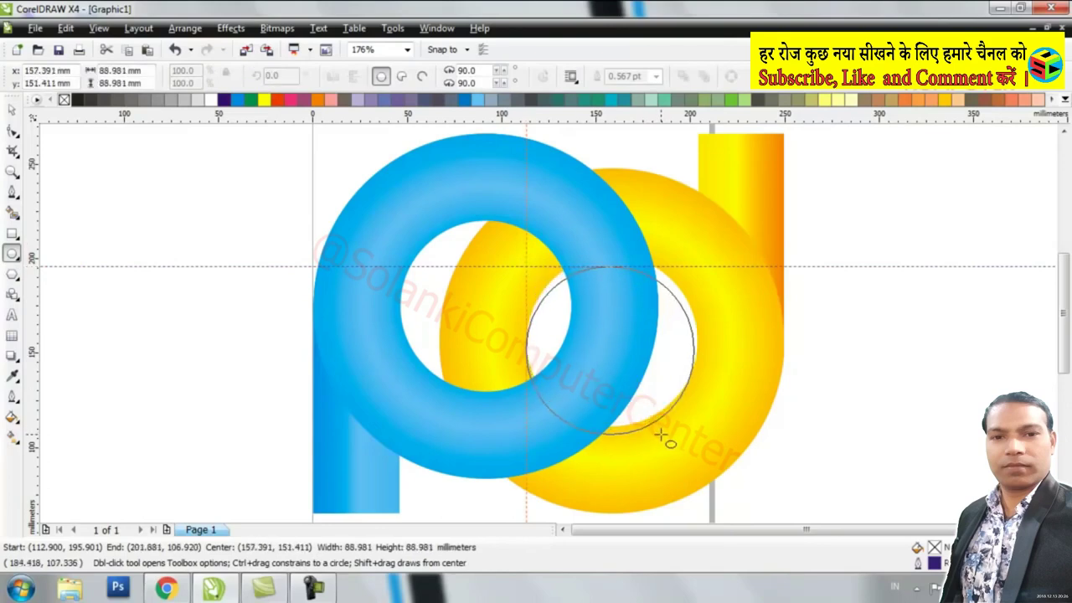
click(13, 110)
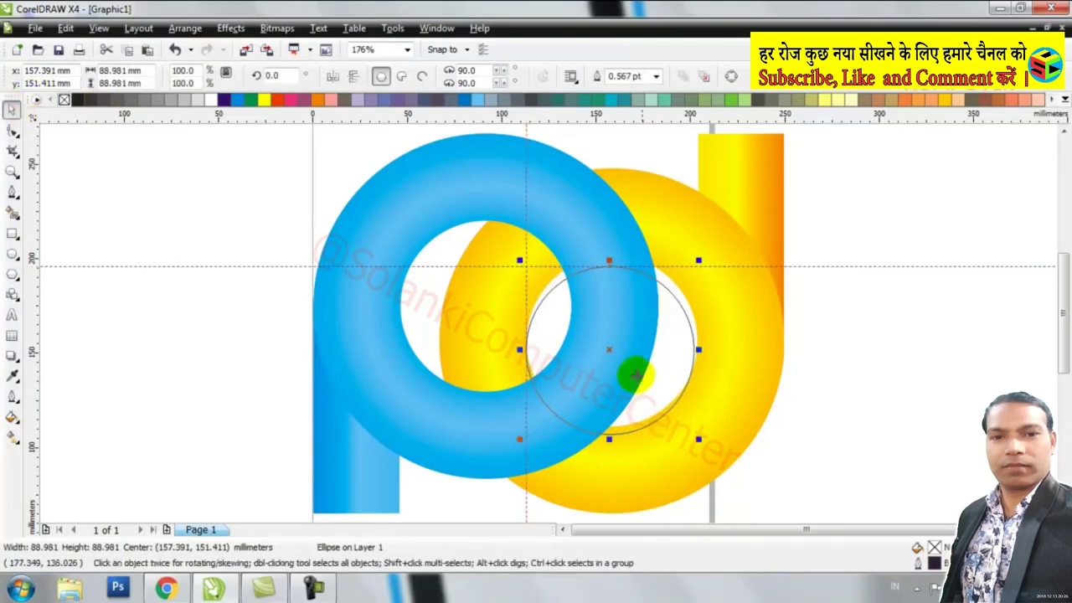
Move the circle up onto the yellow ring's inner edge and scale it to 101% (89.888 mm)
scroll(545, 325, up, 3)
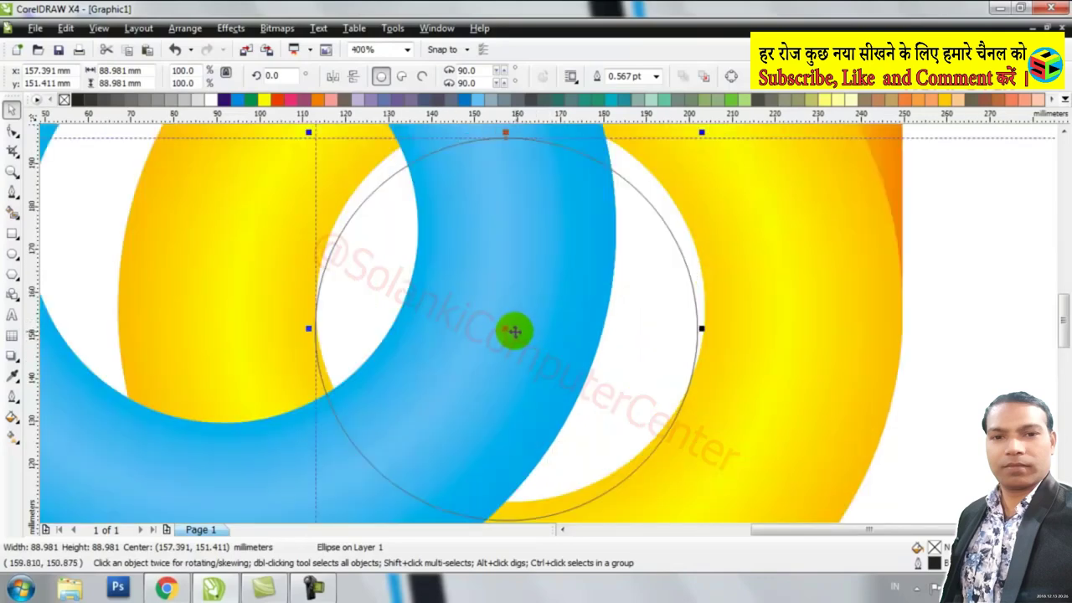
drag(509, 330, 506, 303)
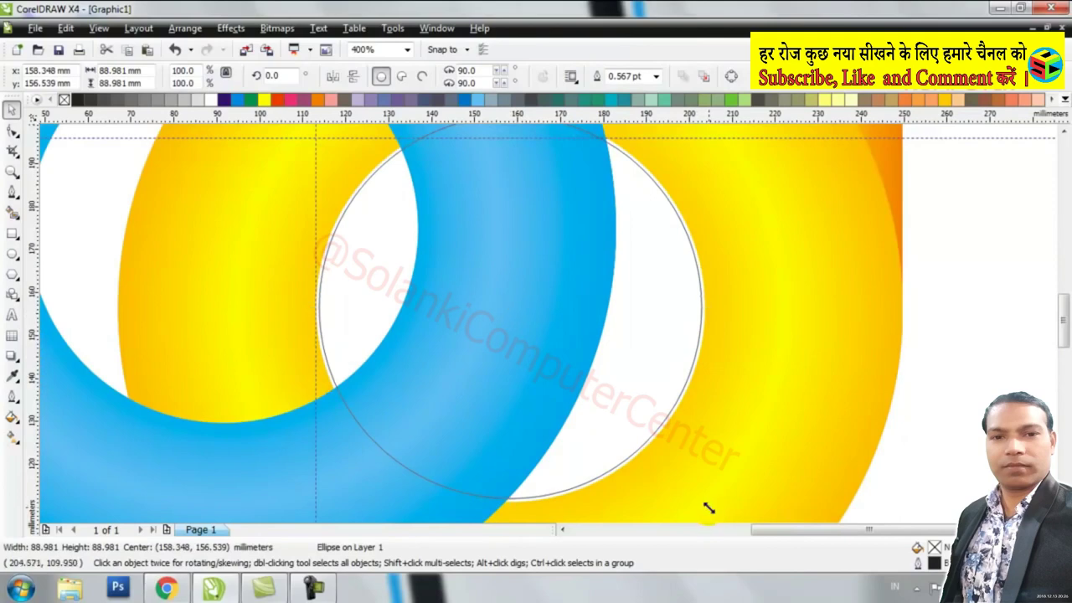
drag(707, 508, 715, 502)
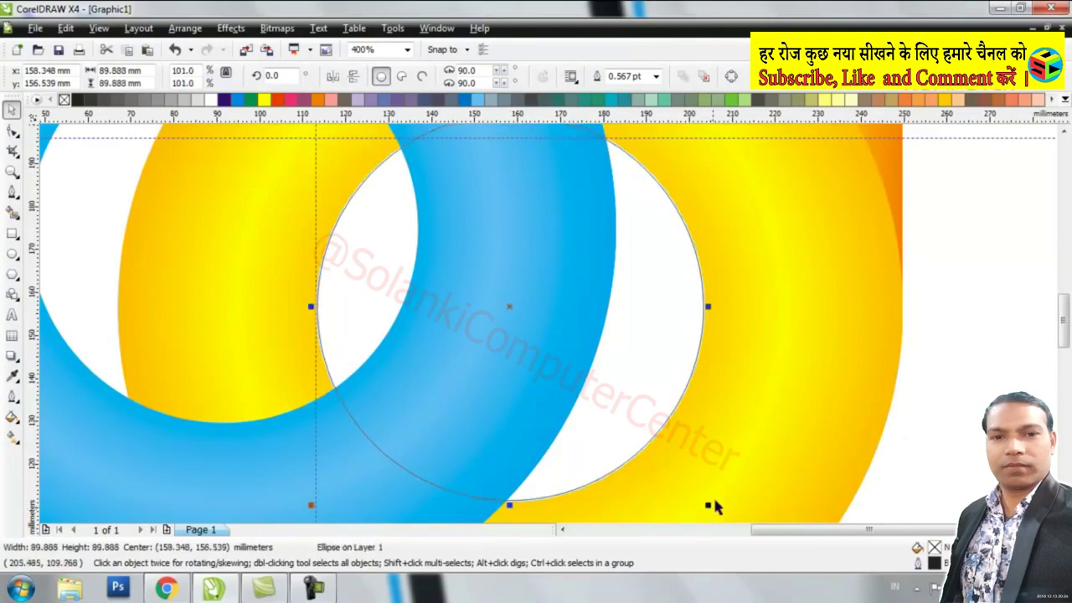
drag(1062, 335, 1063, 326)
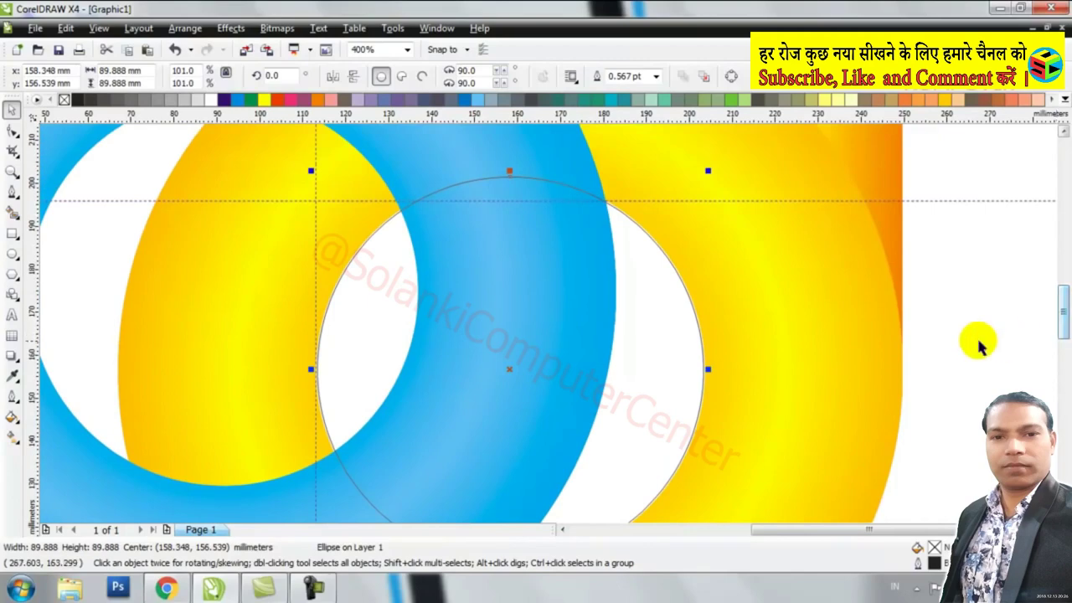
drag(1062, 312, 1063, 292)
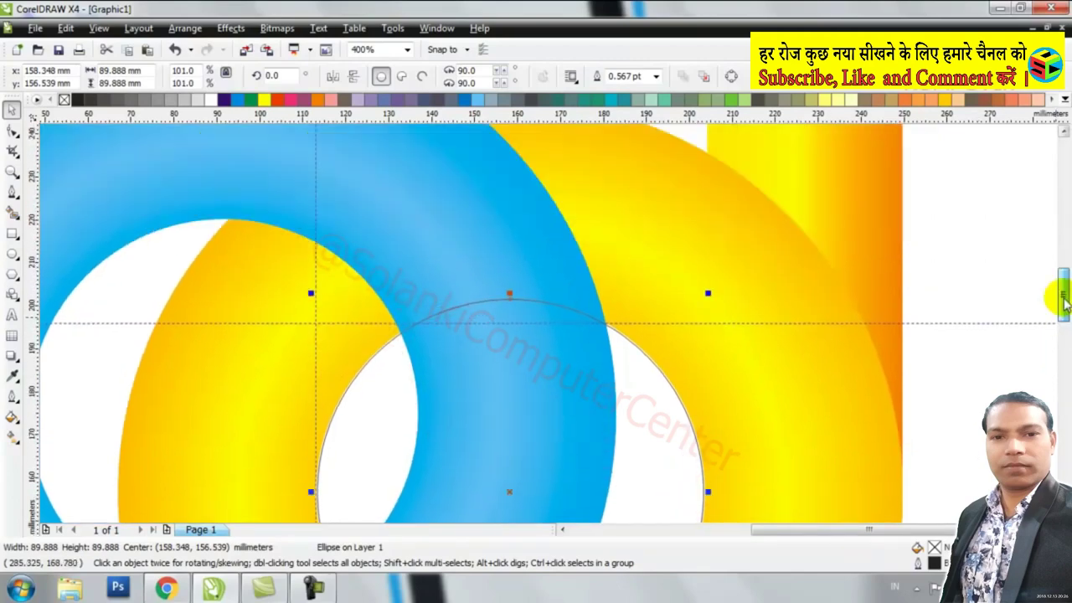
Start a Bezier path at the left ring intersection, tracing the circle and the yellow ring's upper part
click(12, 192)
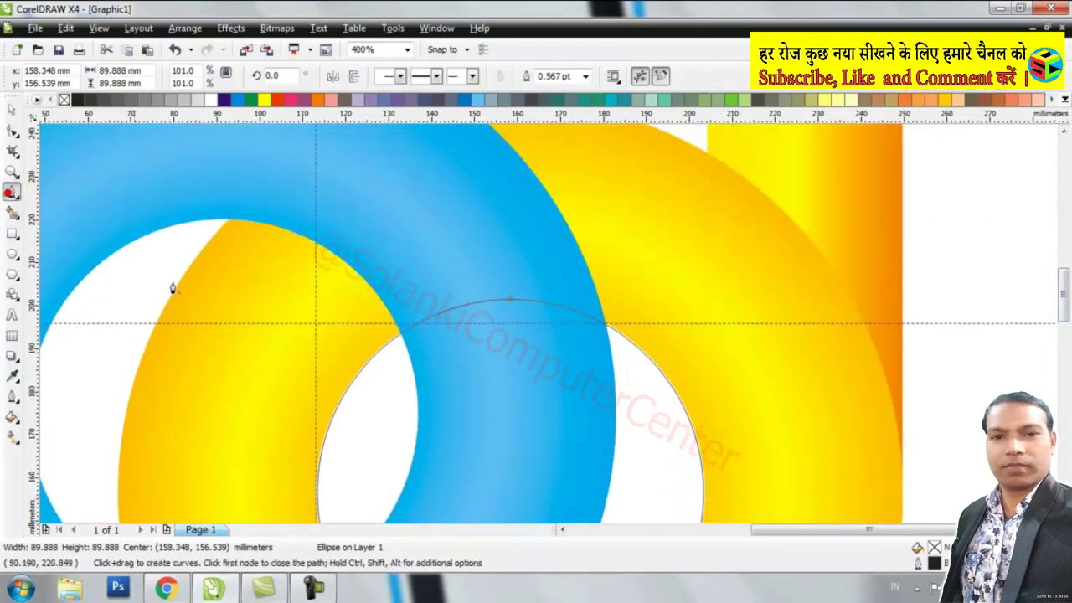
scroll(433, 338, up, 1)
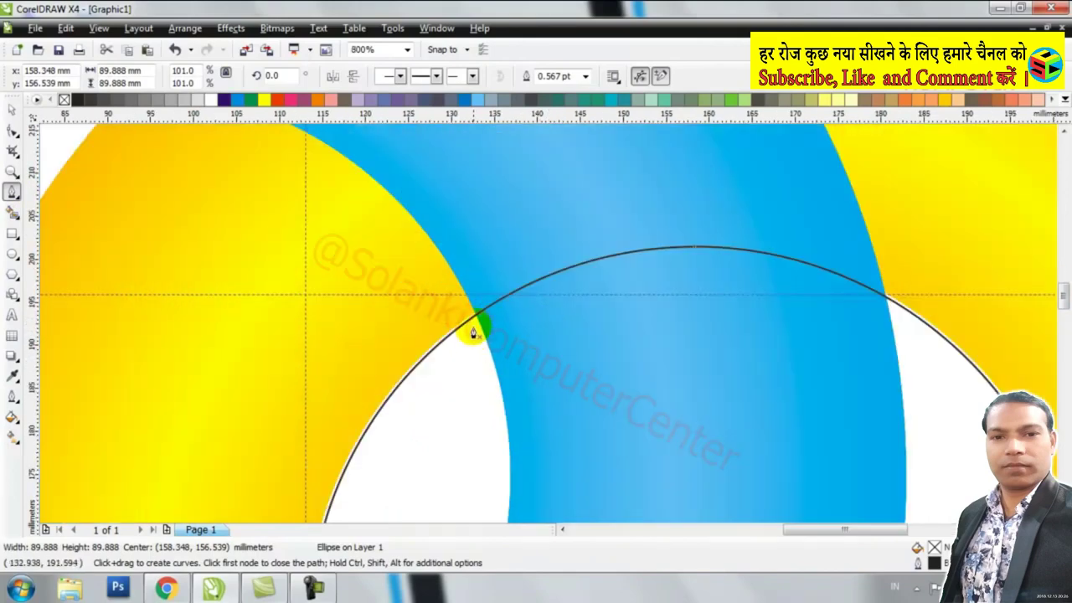
click(473, 317)
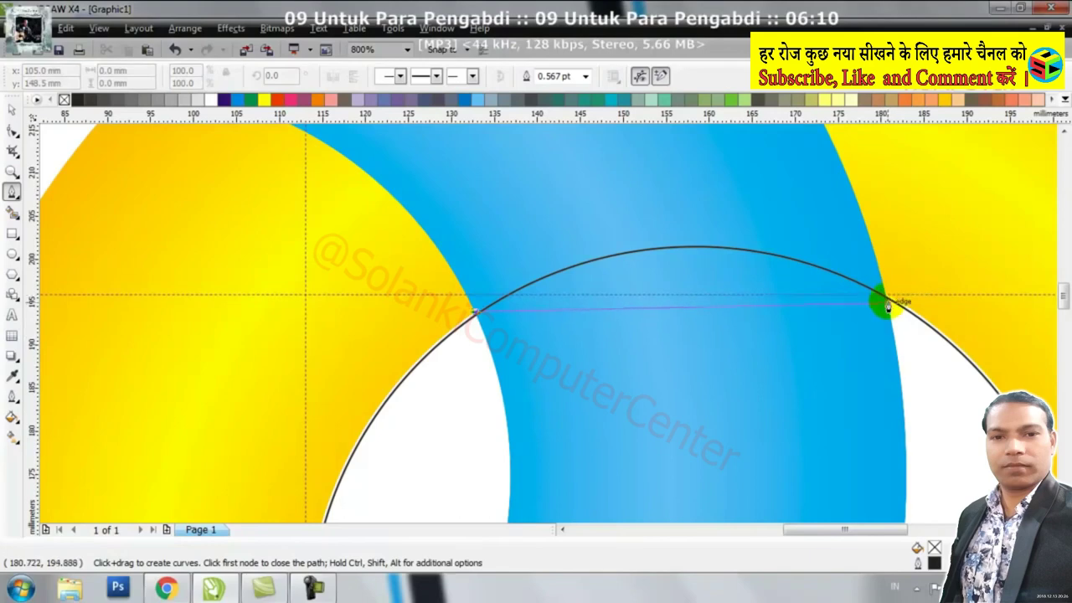
drag(882, 296, 1009, 335)
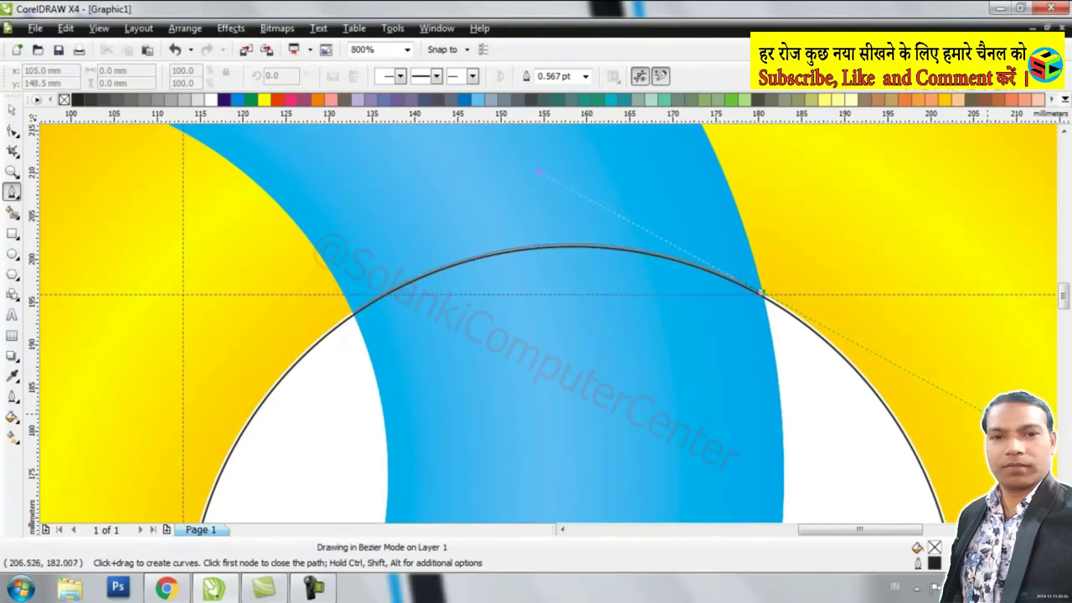
key(space)
drag(887, 181, 973, 236)
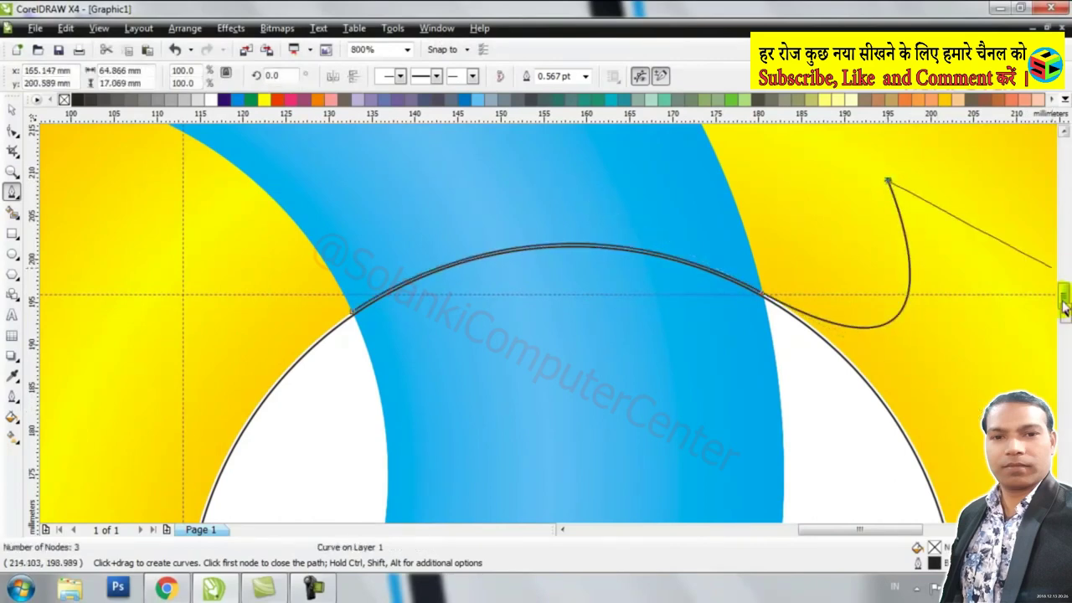
scroll(1064, 308, up, 3)
click(731, 222)
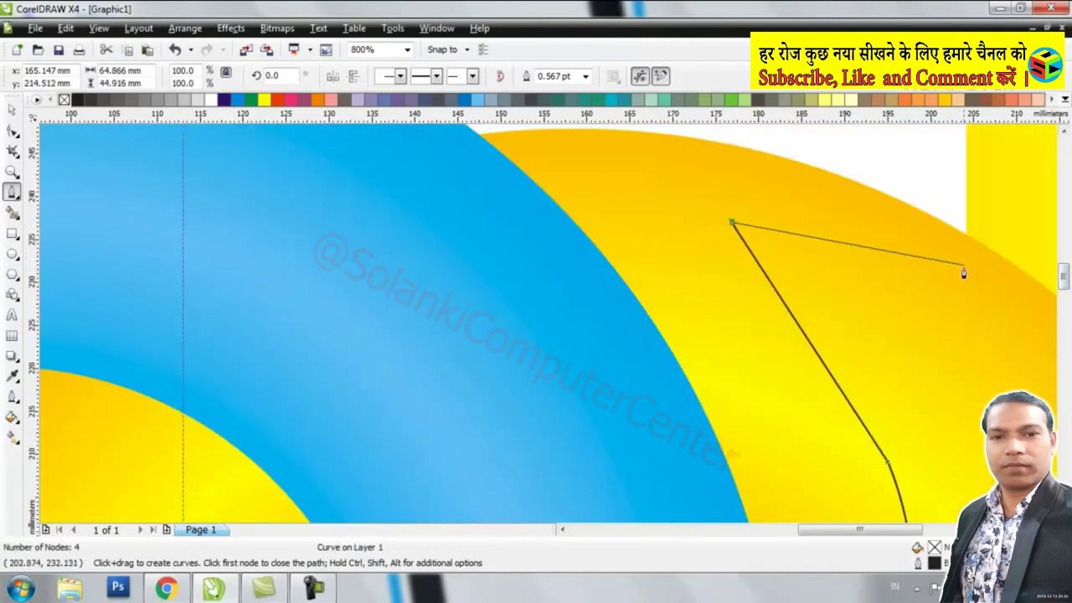
scroll(1038, 280, up, 1)
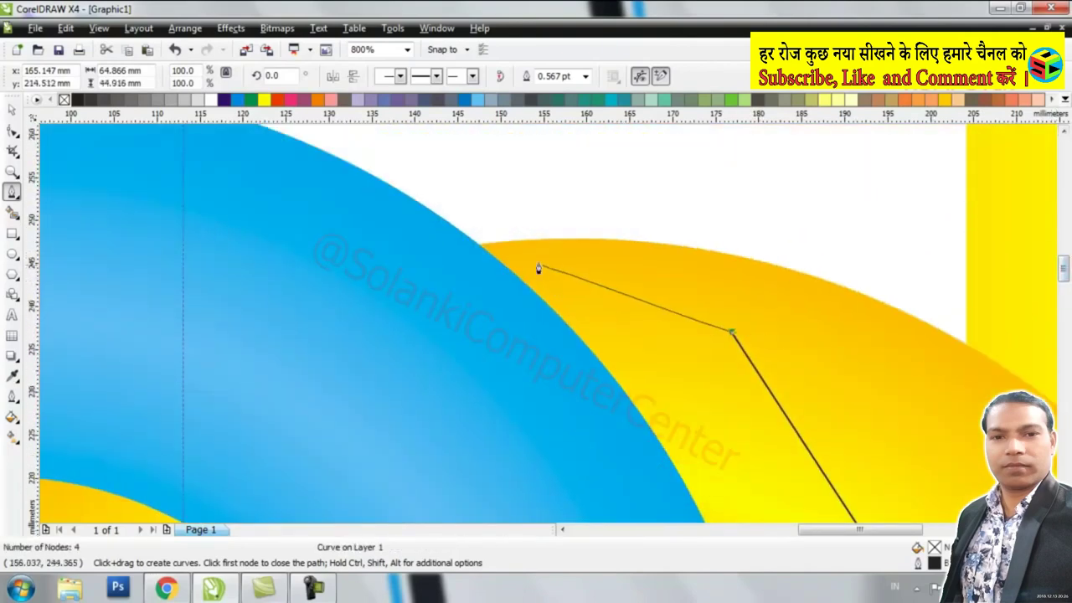
click(476, 248)
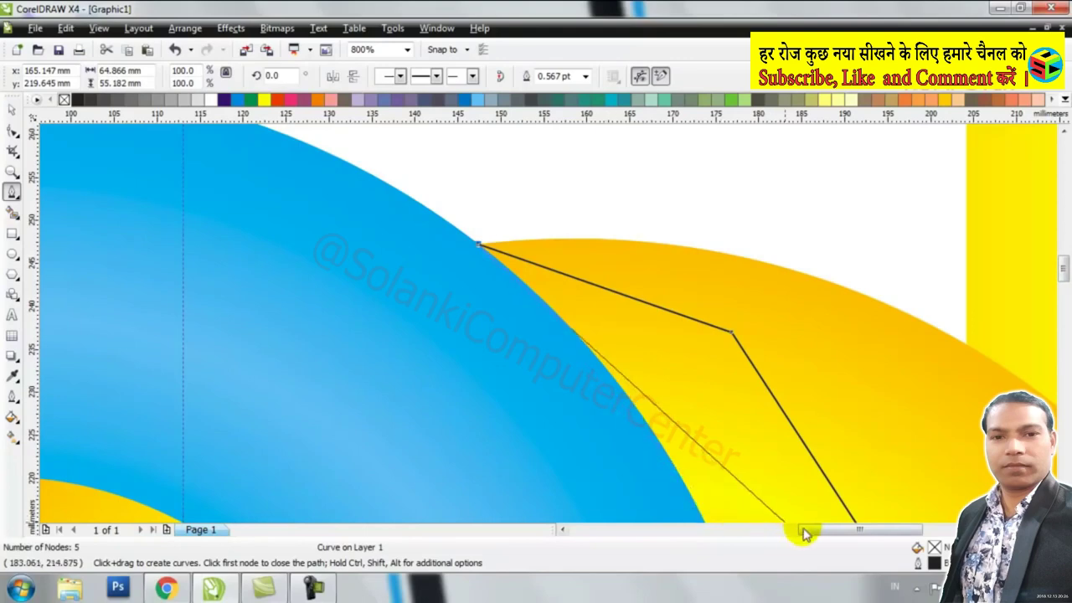
Continue the path along the blue ring's inner edge, close it on the first node, and select it
drag(813, 529, 772, 536)
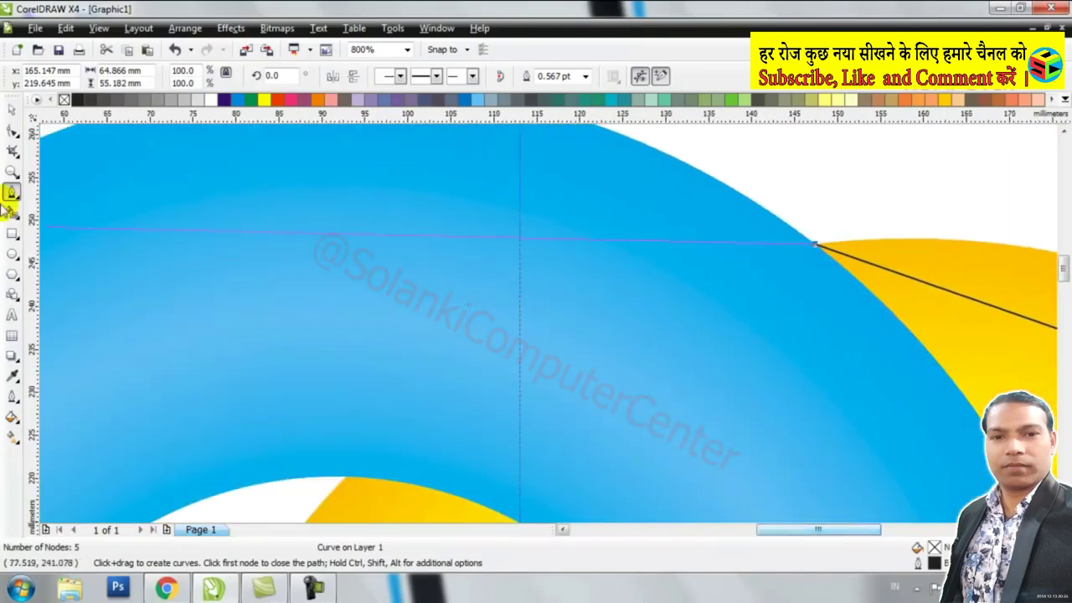
click(288, 376)
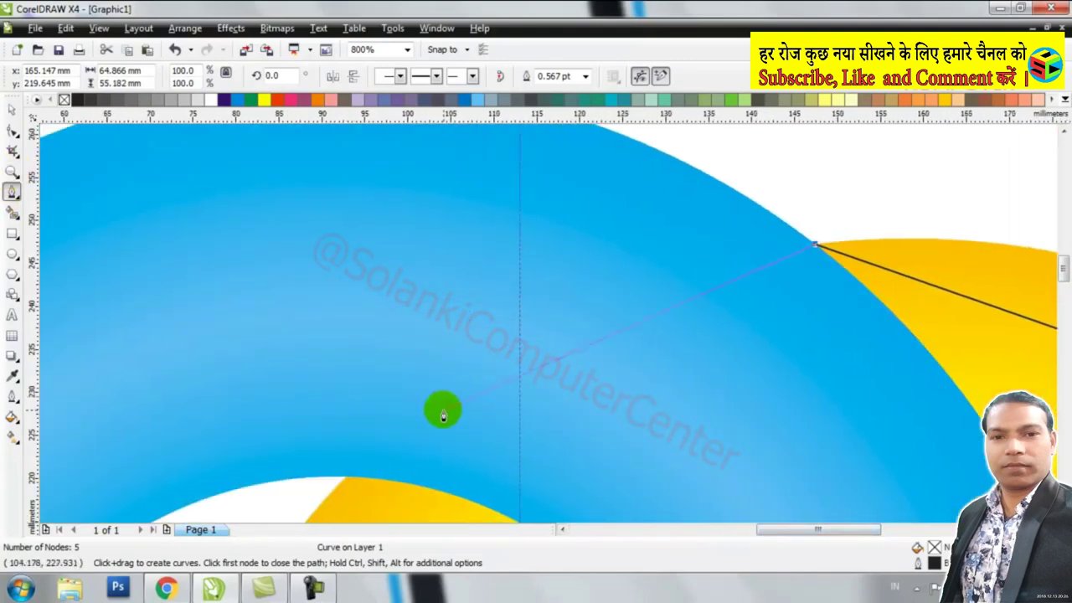
scroll(513, 348, down, 1)
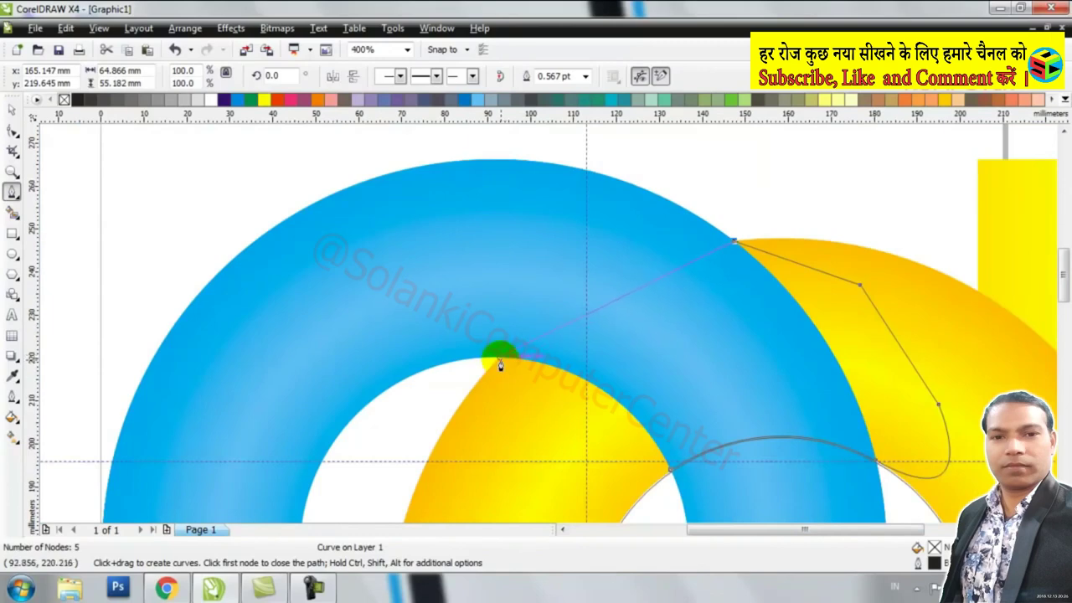
drag(500, 364, 445, 429)
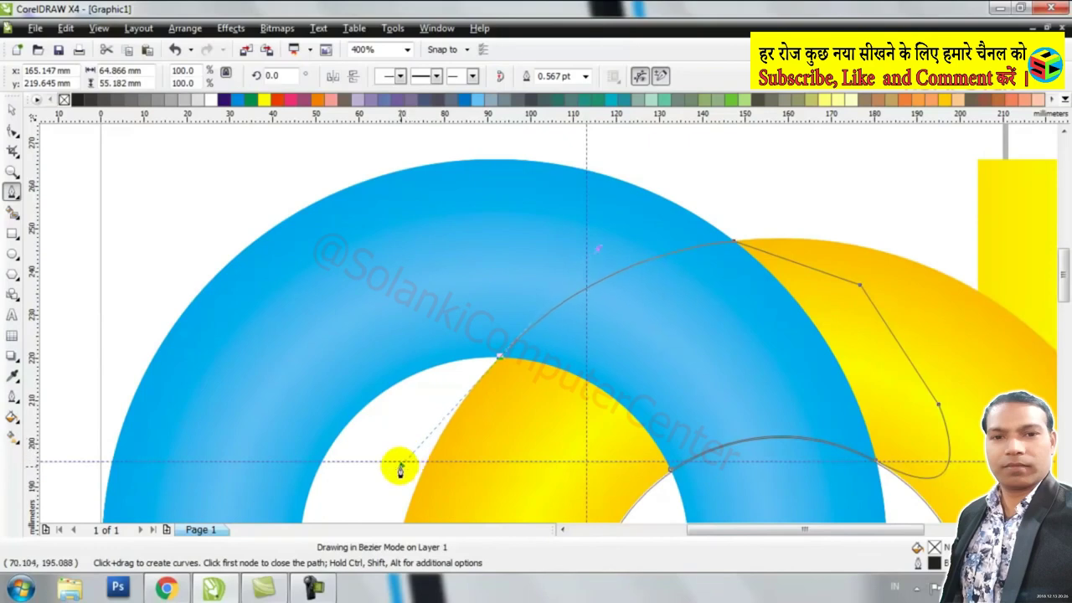
drag(399, 467, 443, 459)
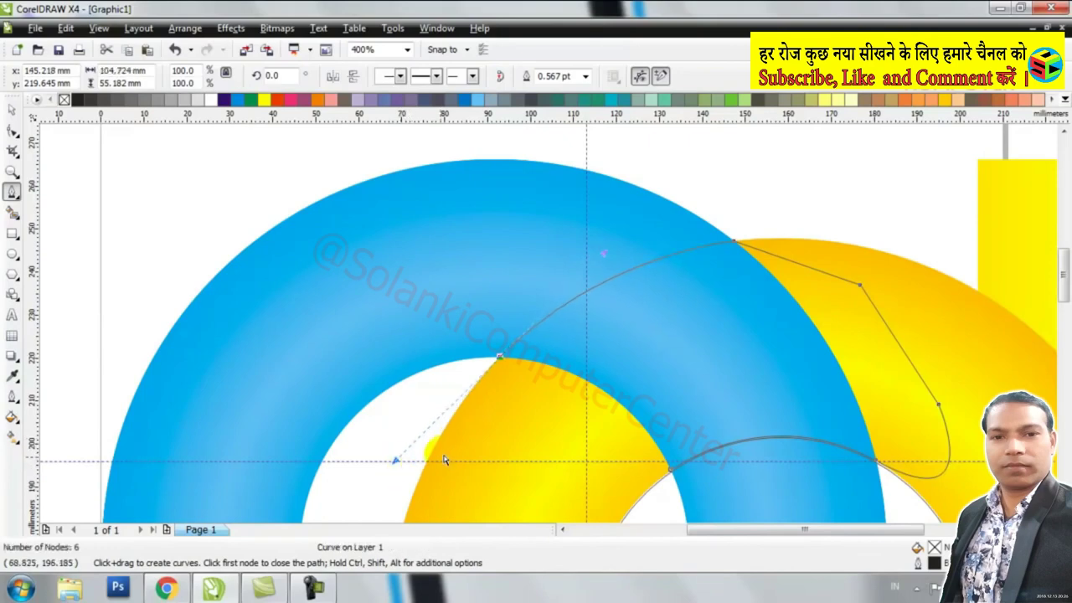
drag(670, 467, 668, 475)
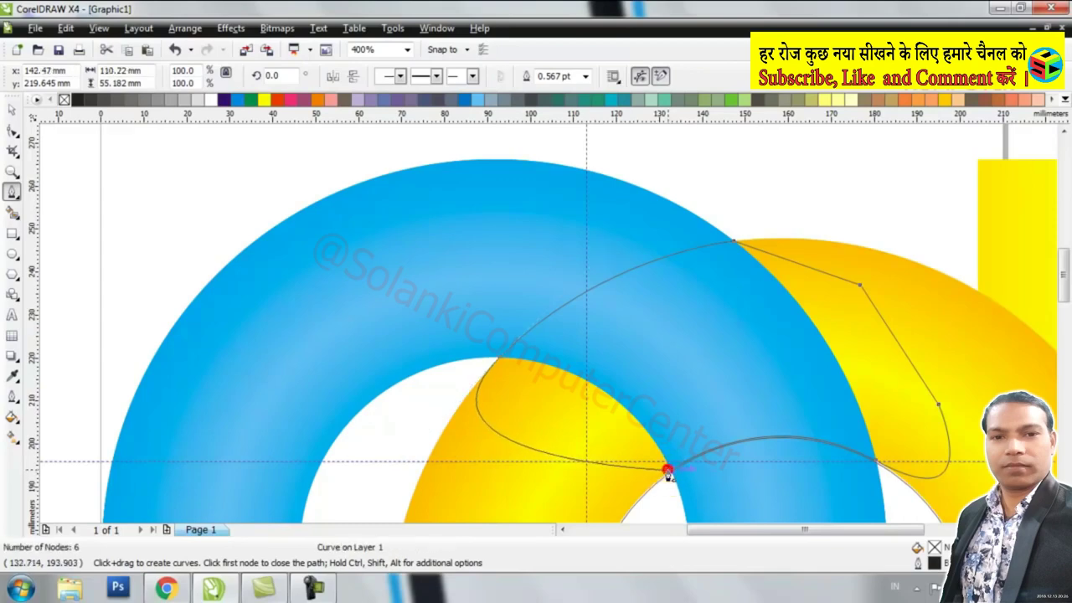
click(11, 113)
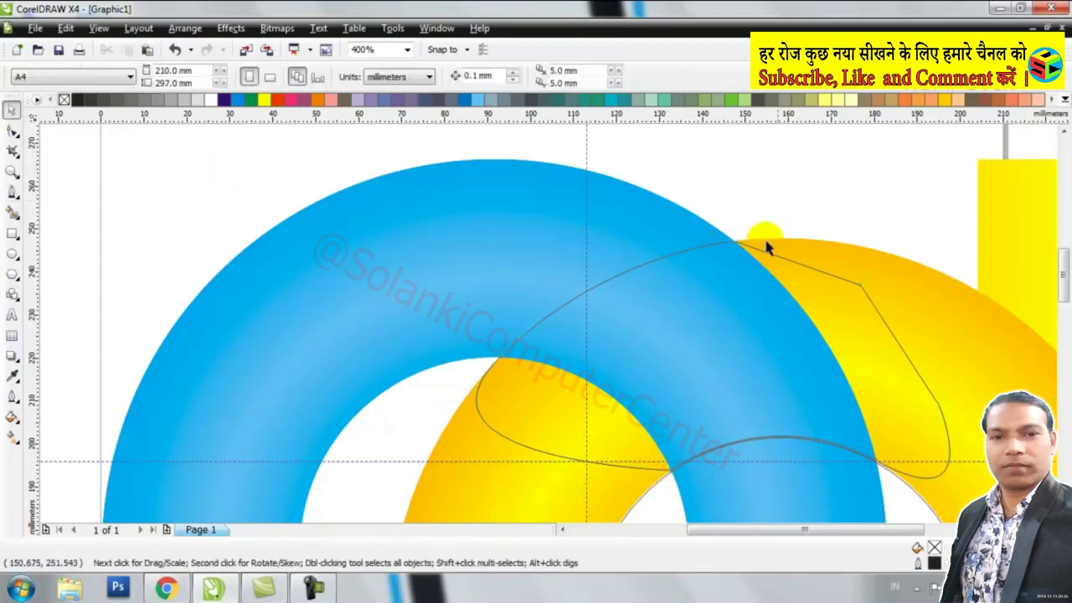
drag(1067, 287, 1067, 293)
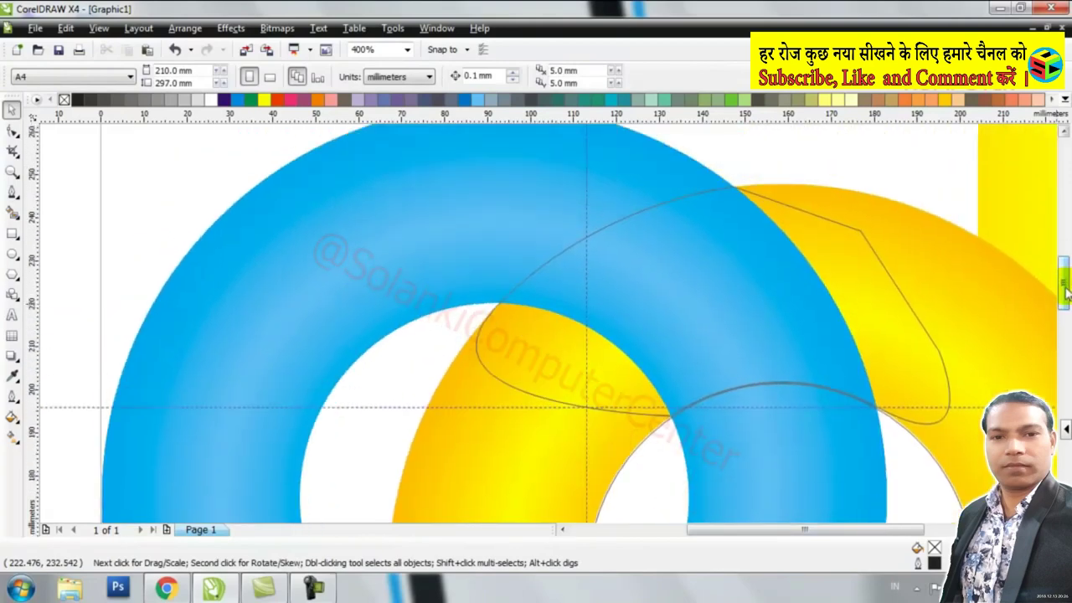
click(708, 235)
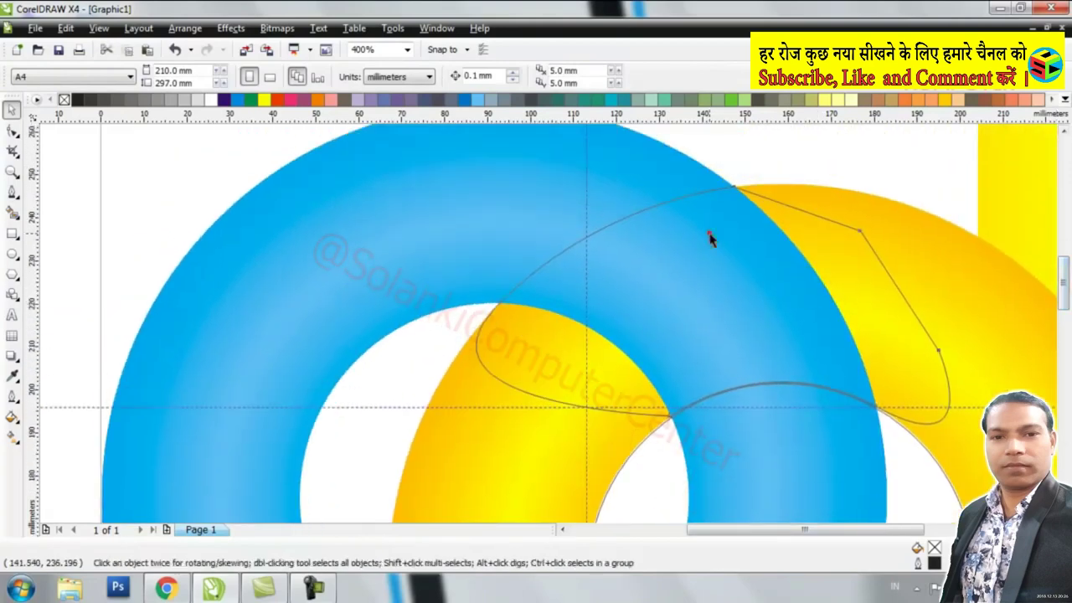
Delete the helper guide circle
scroll(423, 369, down, 2)
click(423, 368)
right_click(457, 372)
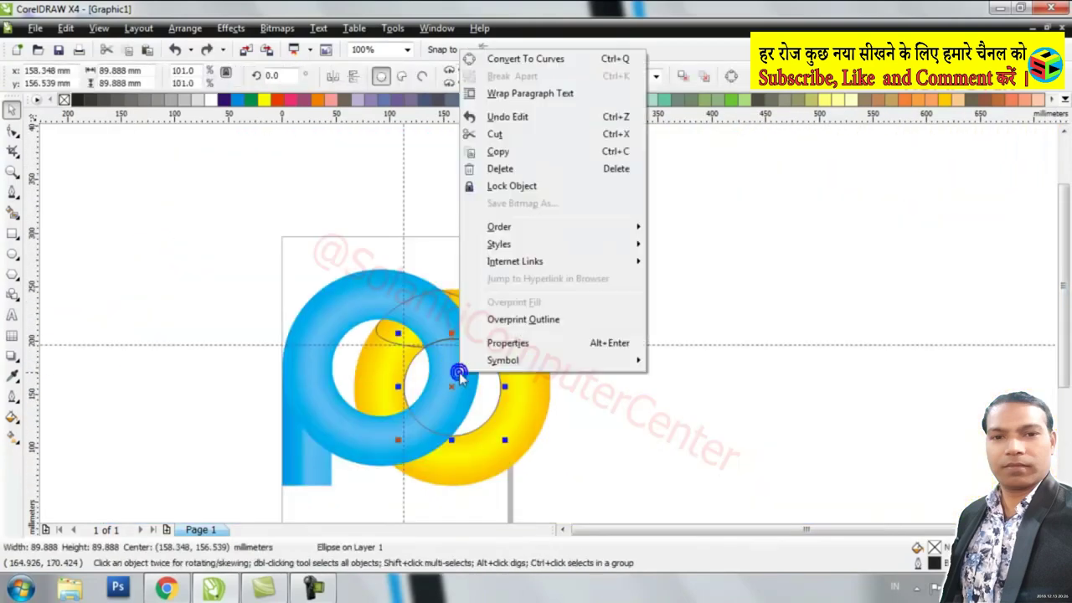
click(531, 173)
click(644, 303)
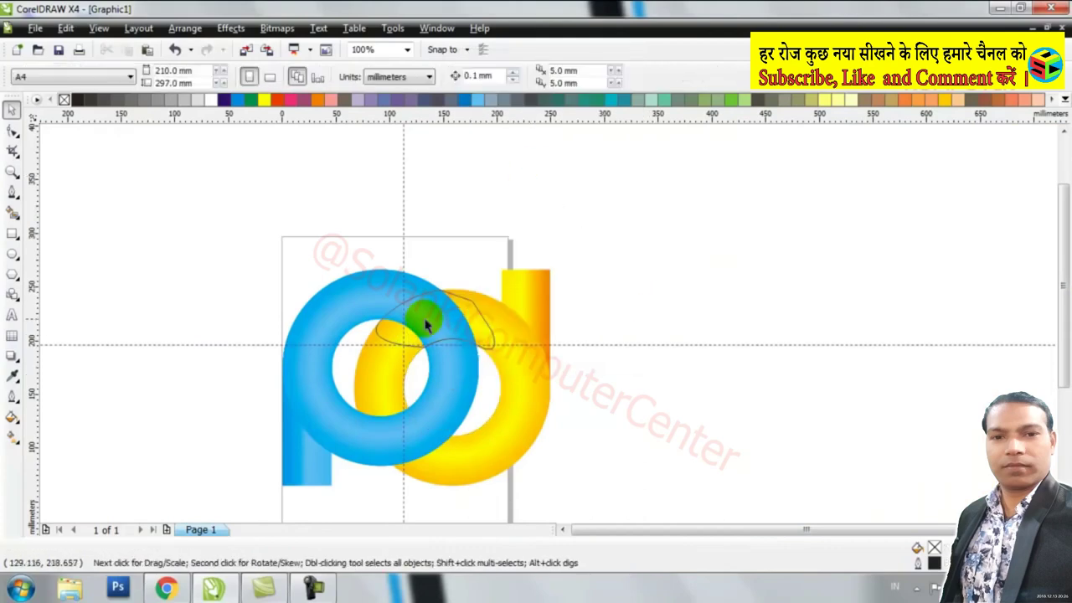
Ungroup the blue and yellow letter shapes
click(365, 298)
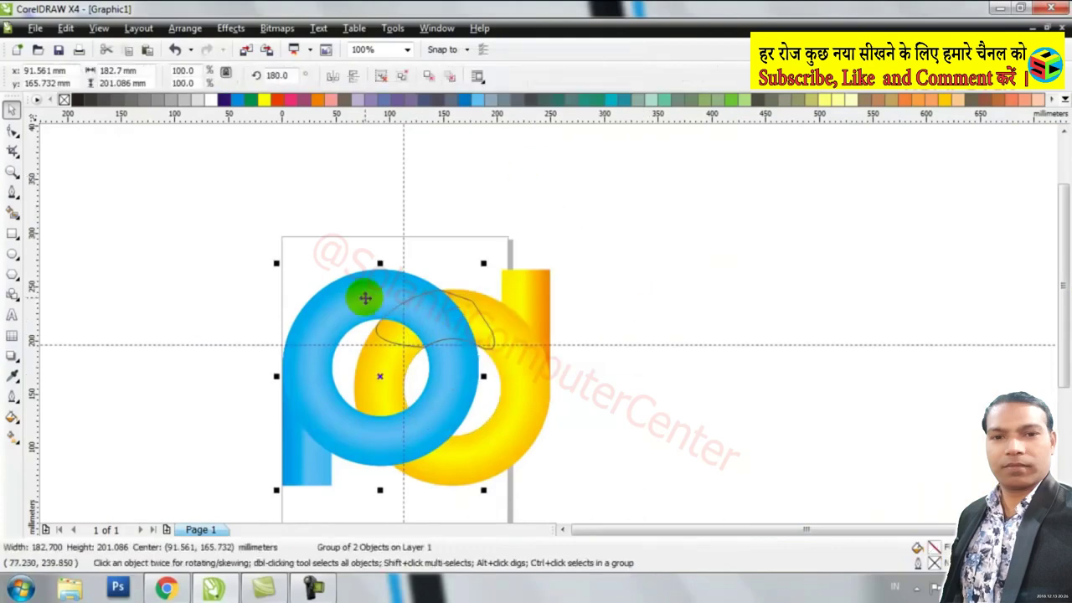
click(342, 243)
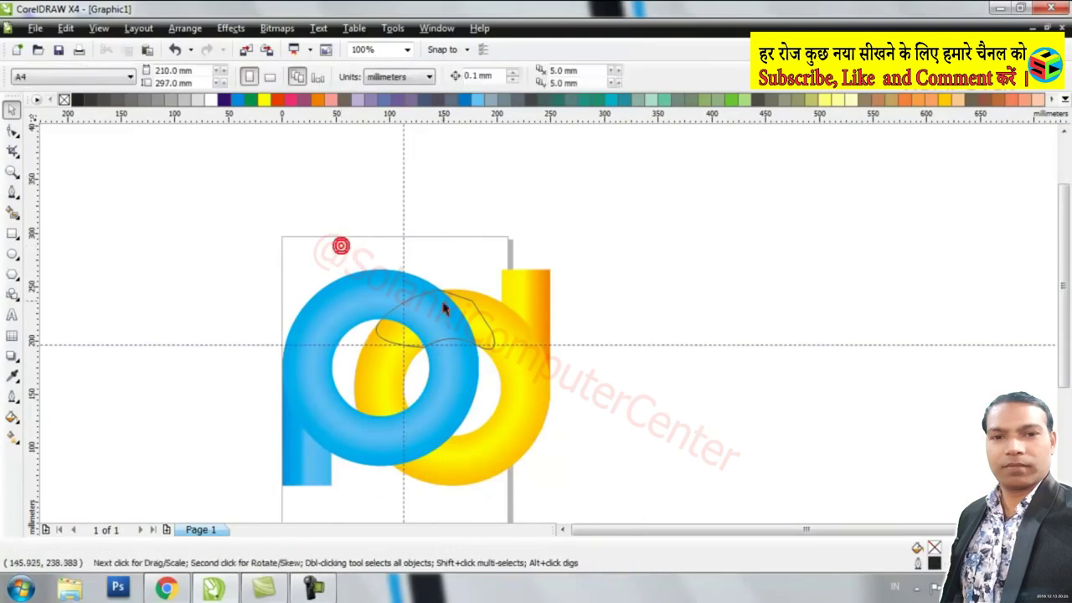
click(451, 319)
click(372, 316)
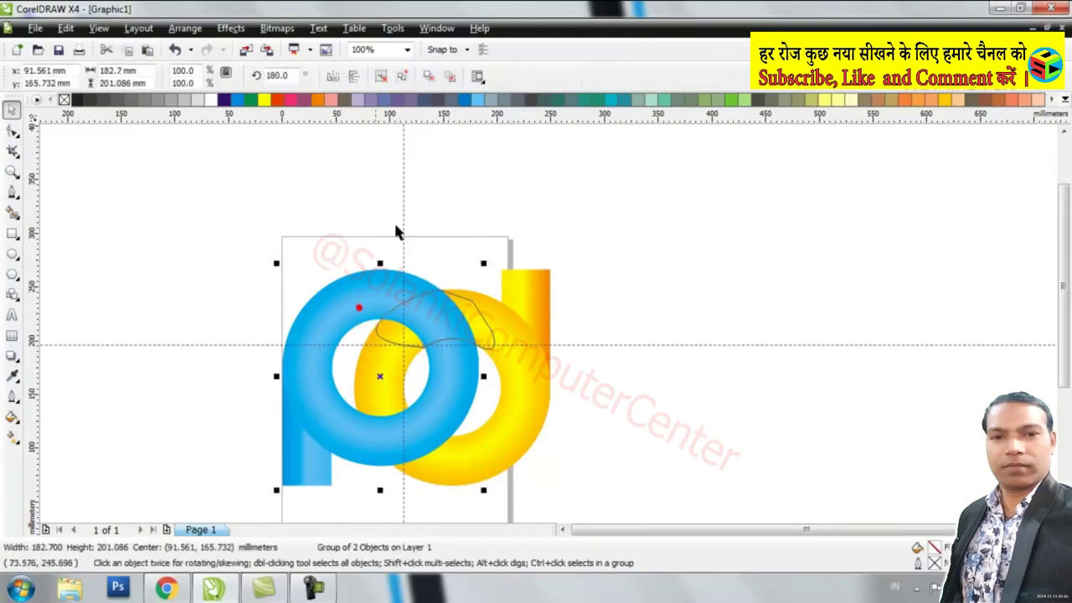
click(371, 76)
click(435, 319)
Cut the blue ring away under the outline curve using Shaping > Simplify
shift+click(335, 299)
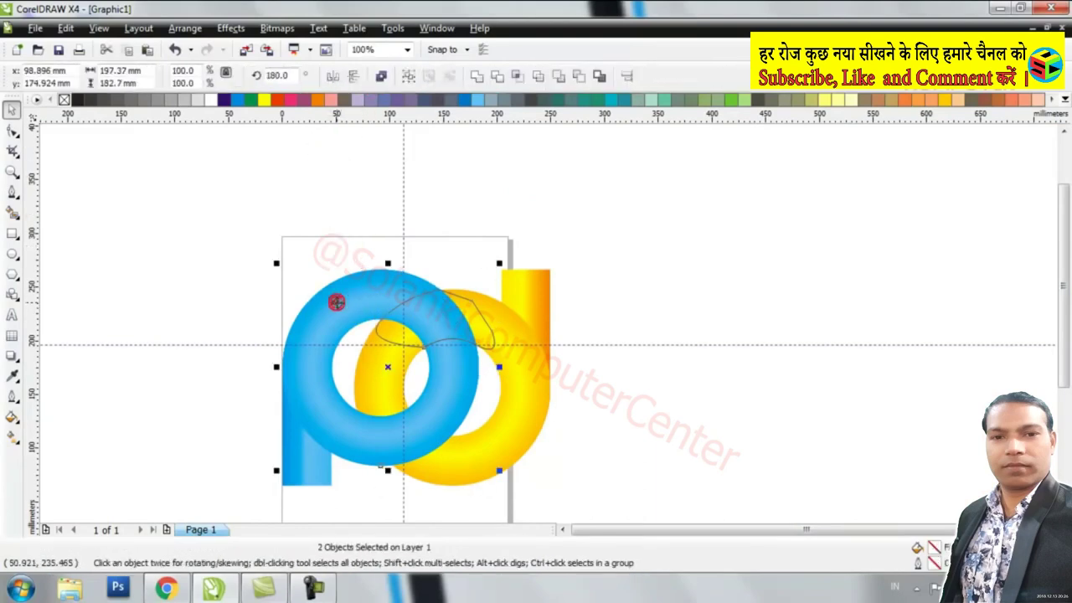
click(540, 78)
click(447, 165)
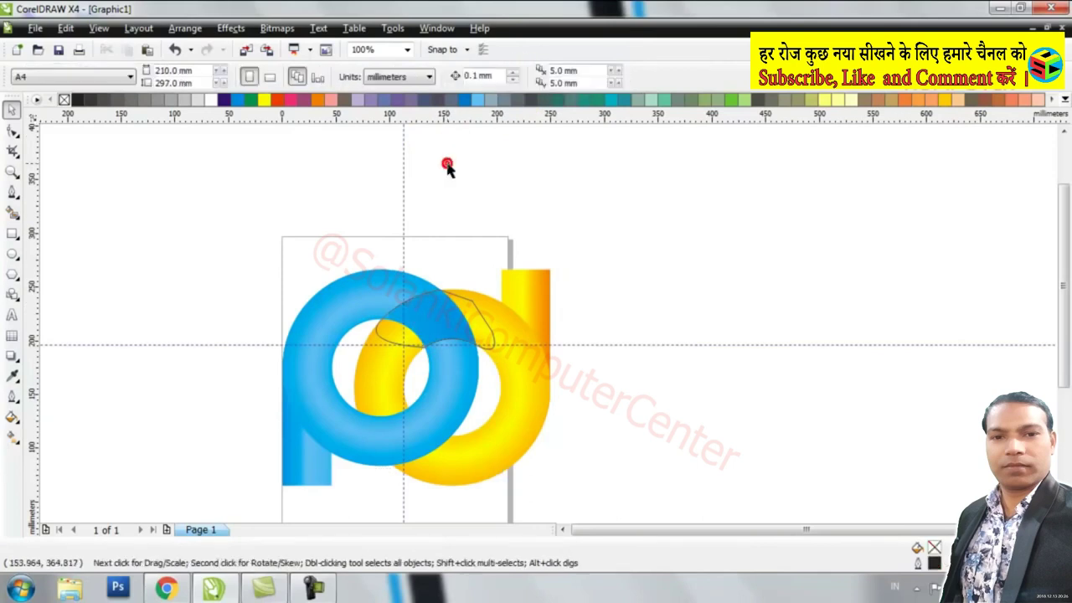
click(468, 319)
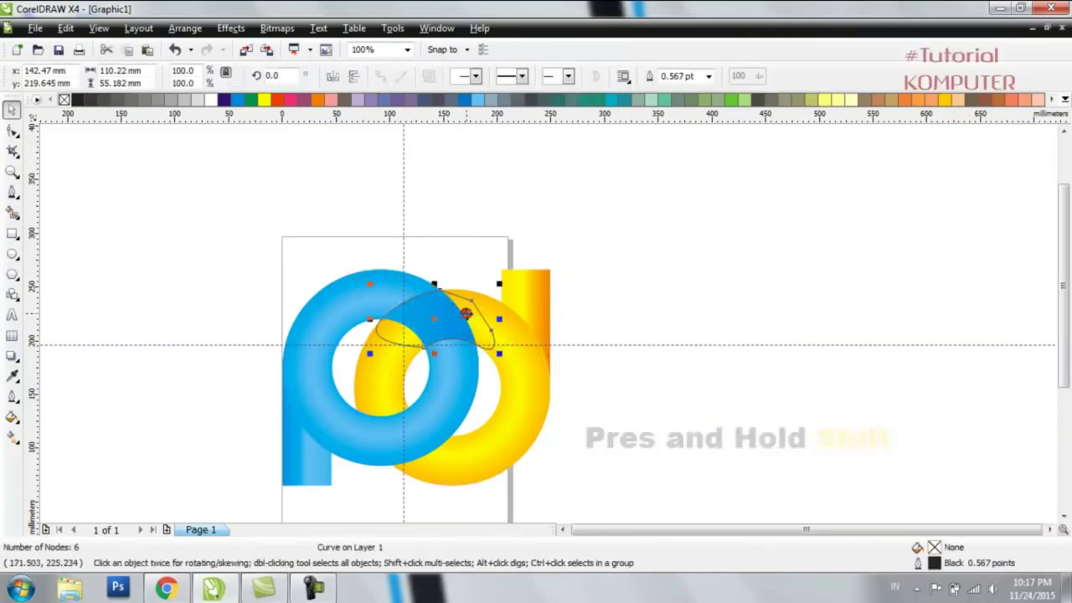
shift+click(303, 463)
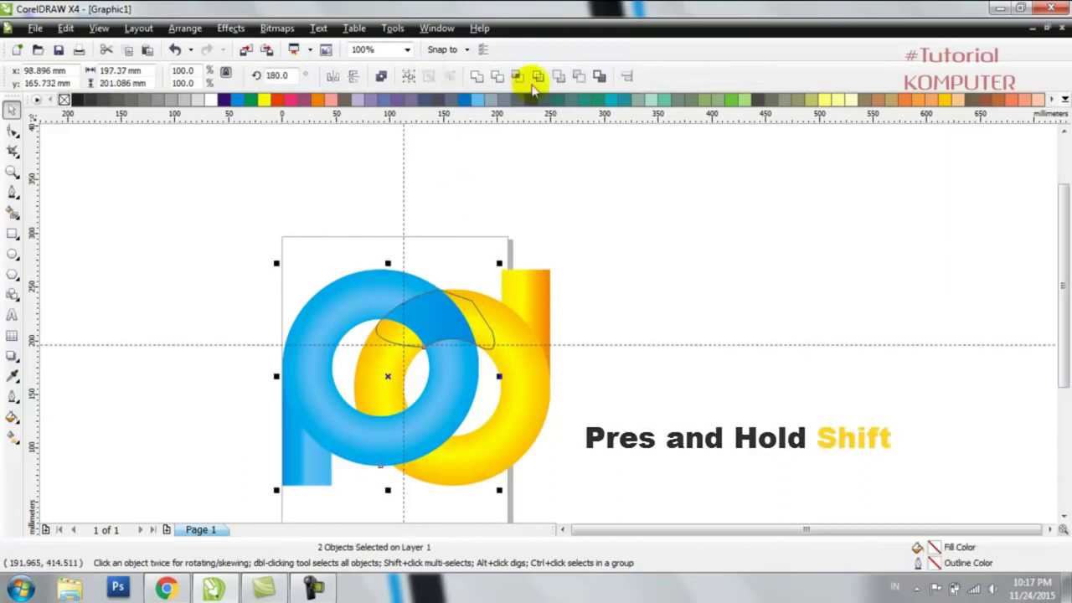
click(540, 77)
click(478, 151)
Delete the helper outline curve and zoom in closely on the interlocked logo
click(447, 310)
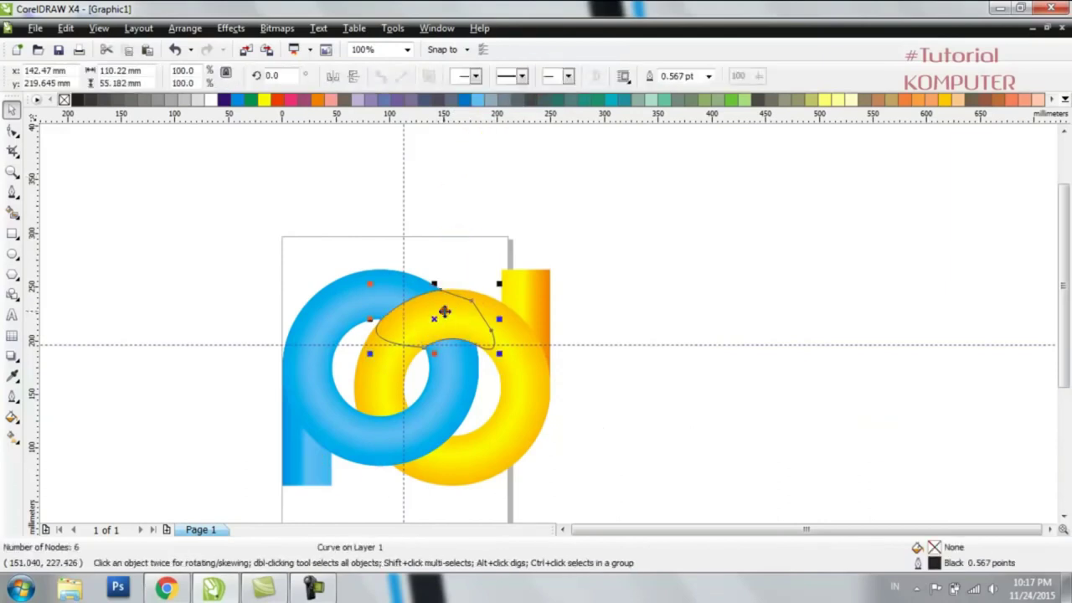
right_click(442, 312)
click(500, 122)
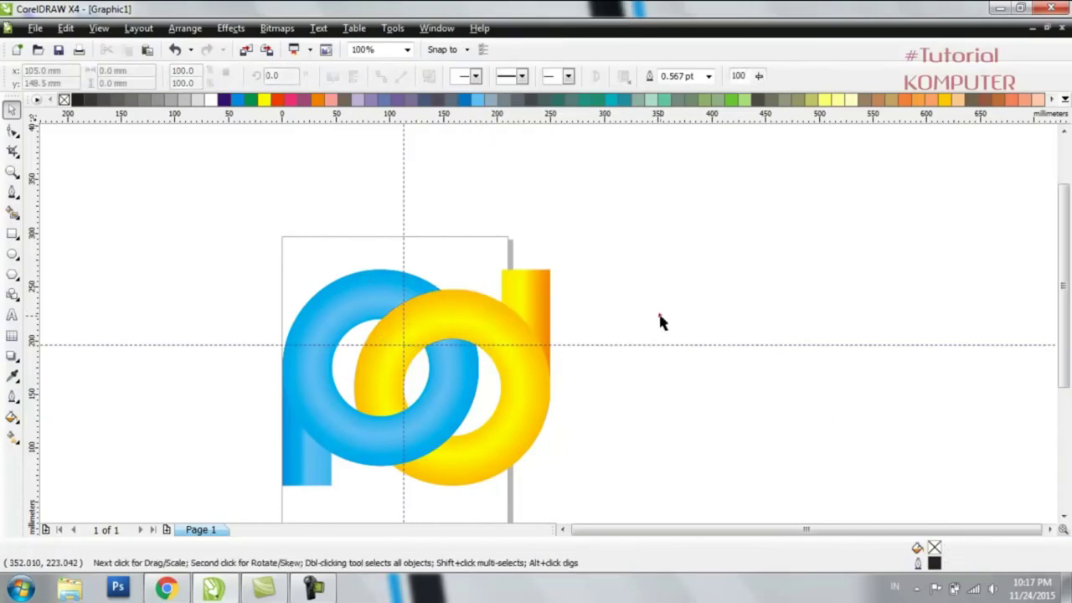
click(407, 50)
click(368, 66)
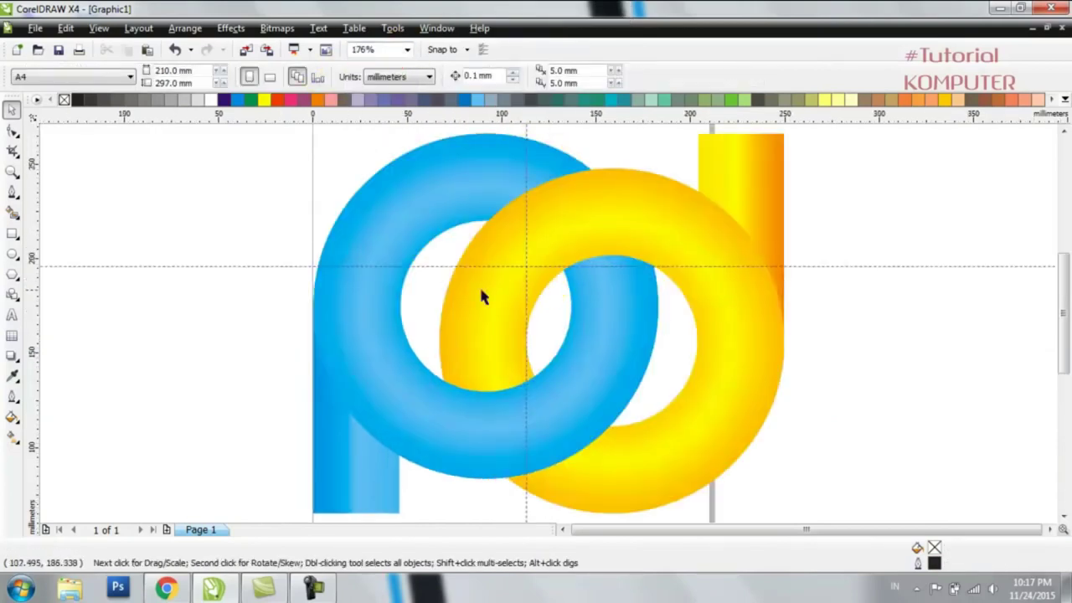
scroll(528, 310, down, 2)
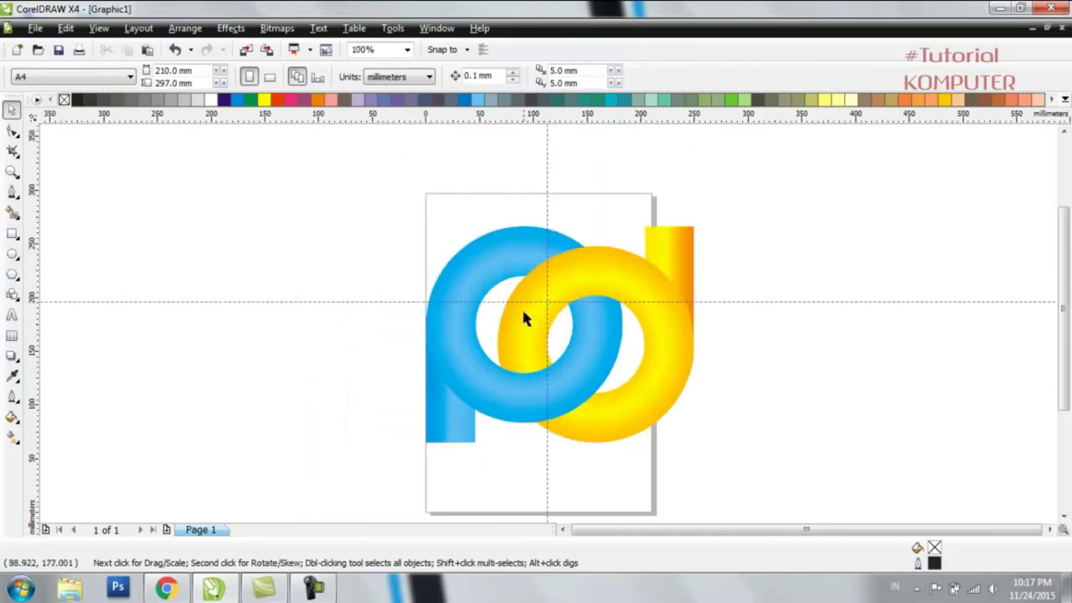
scroll(521, 306, down, 2)
click(12, 234)
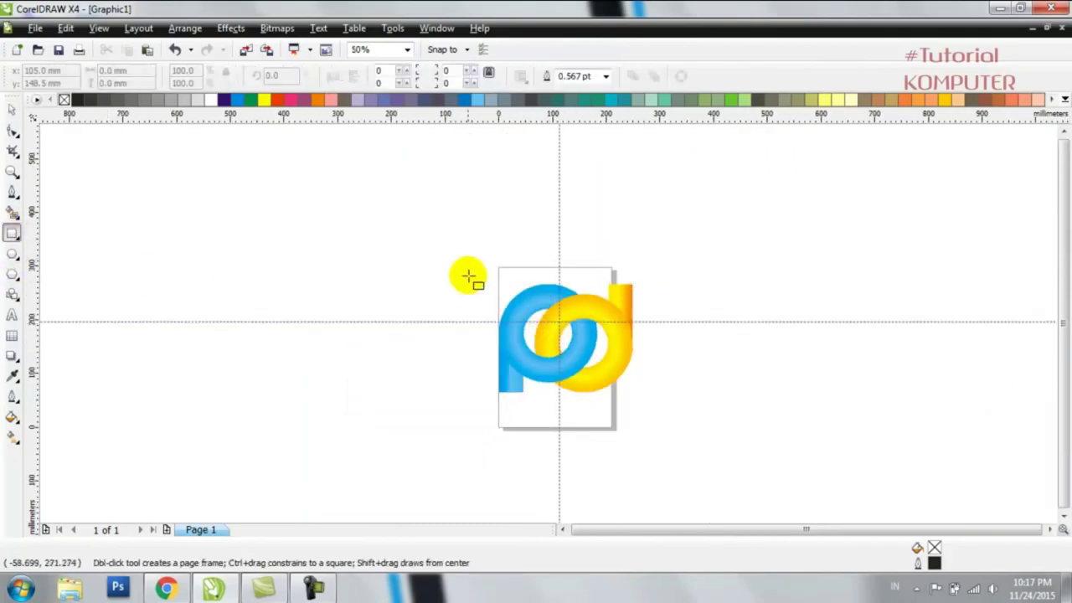
Draw a large rectangle around the logo with a radial black-to-light-grey fountain fill
drag(421, 238, 710, 437)
click(12, 111)
click(13, 414)
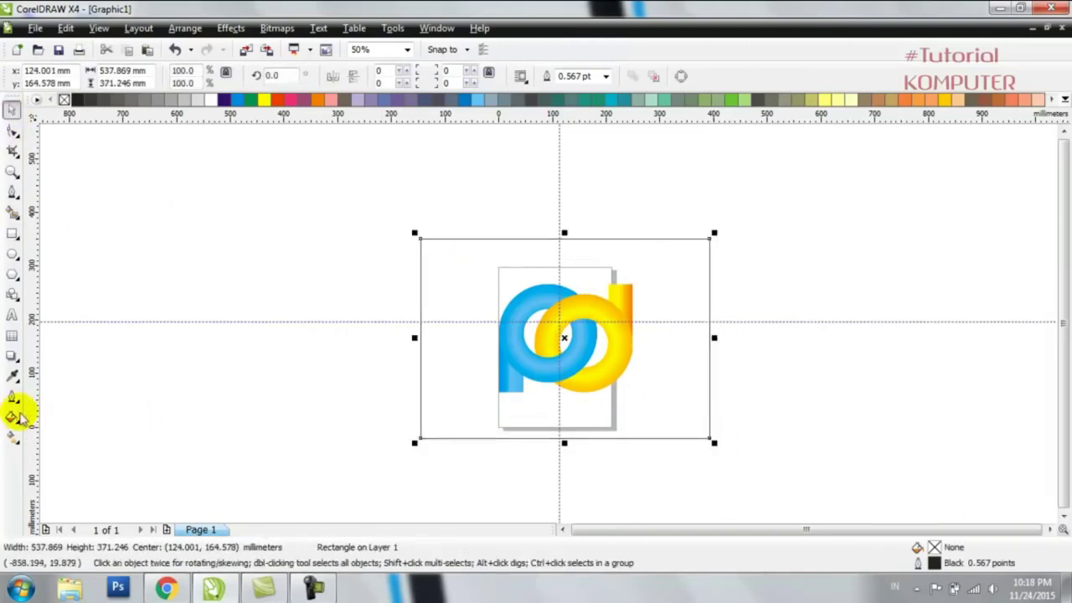
click(79, 441)
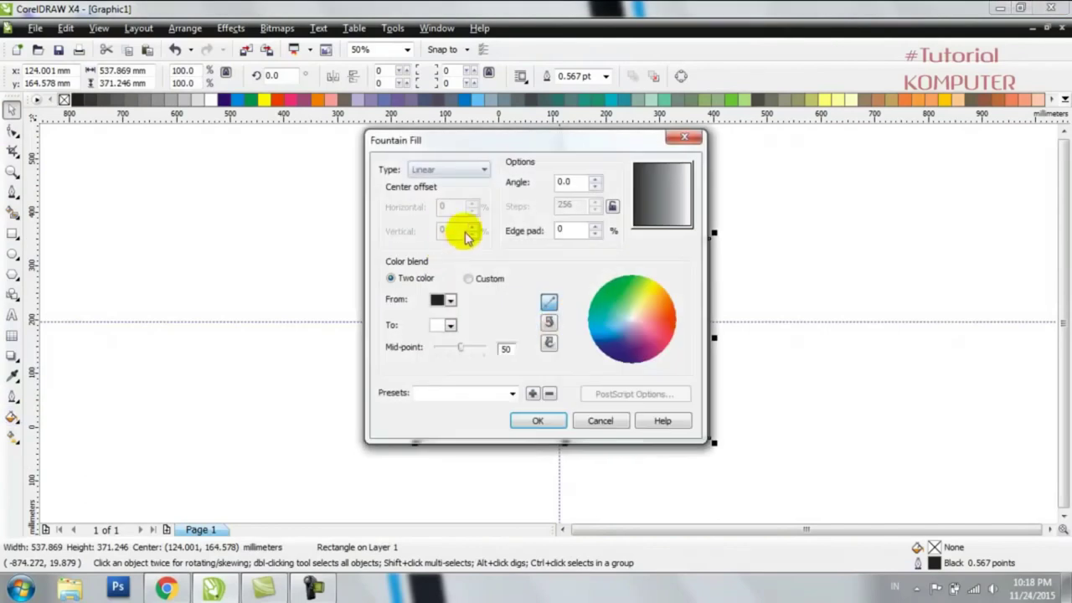
click(467, 172)
click(429, 189)
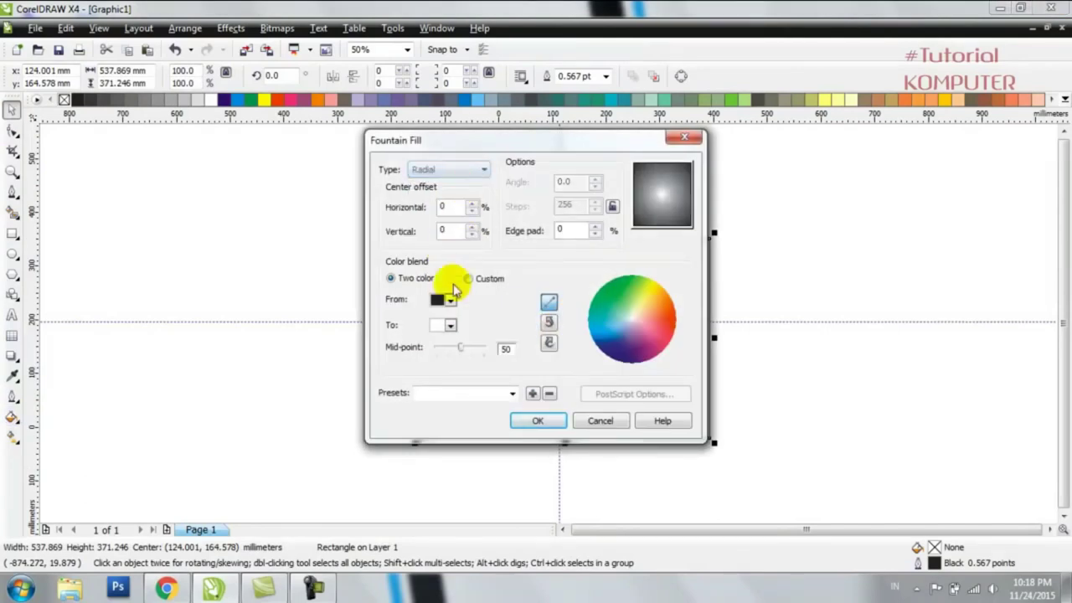
click(449, 326)
click(460, 340)
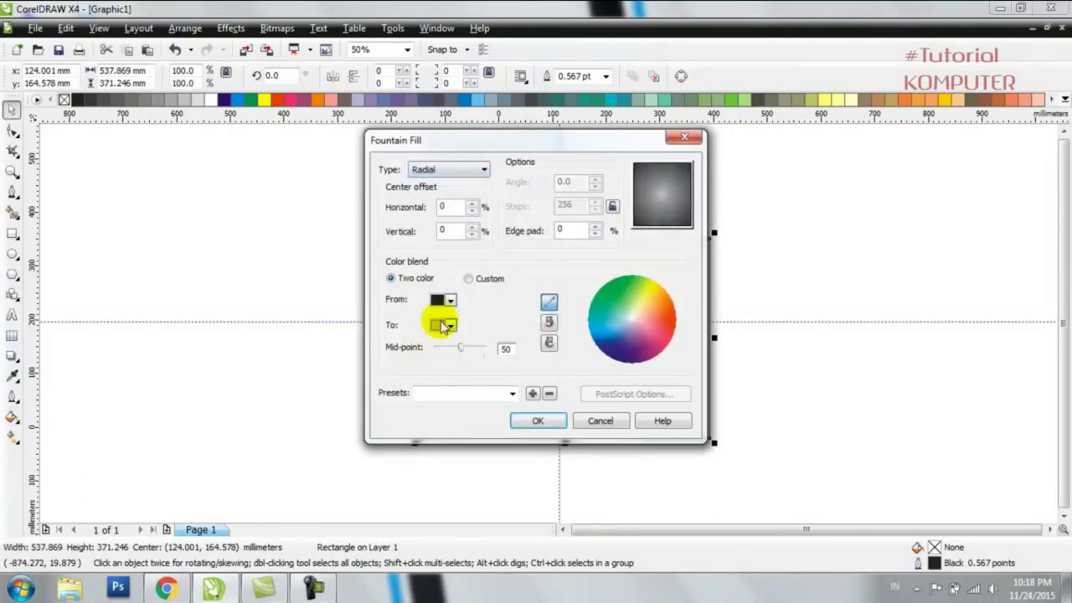
click(538, 423)
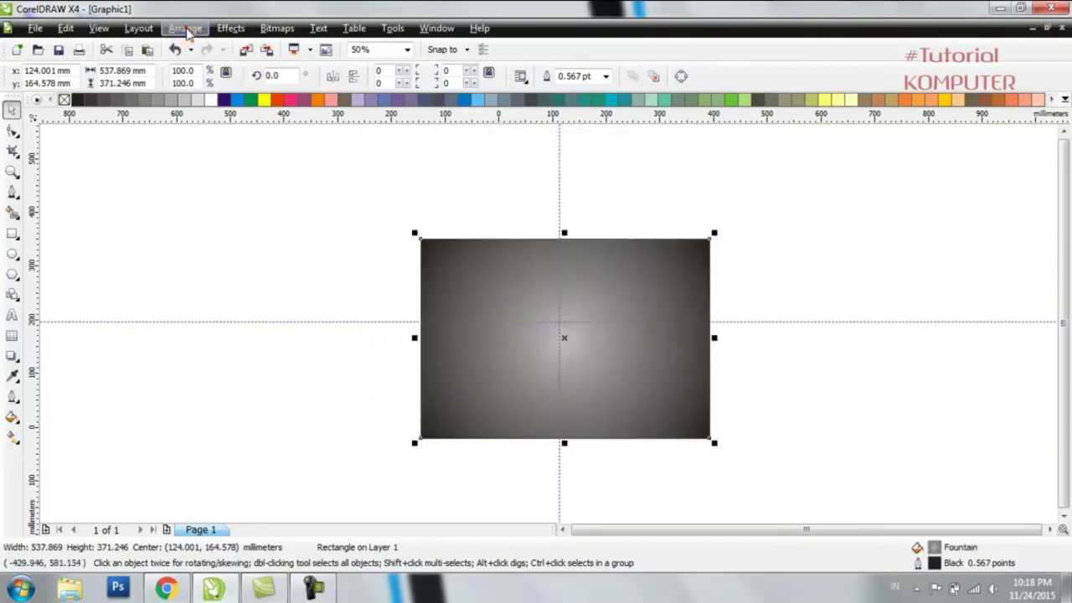
click(185, 29)
mouse_move(201, 104)
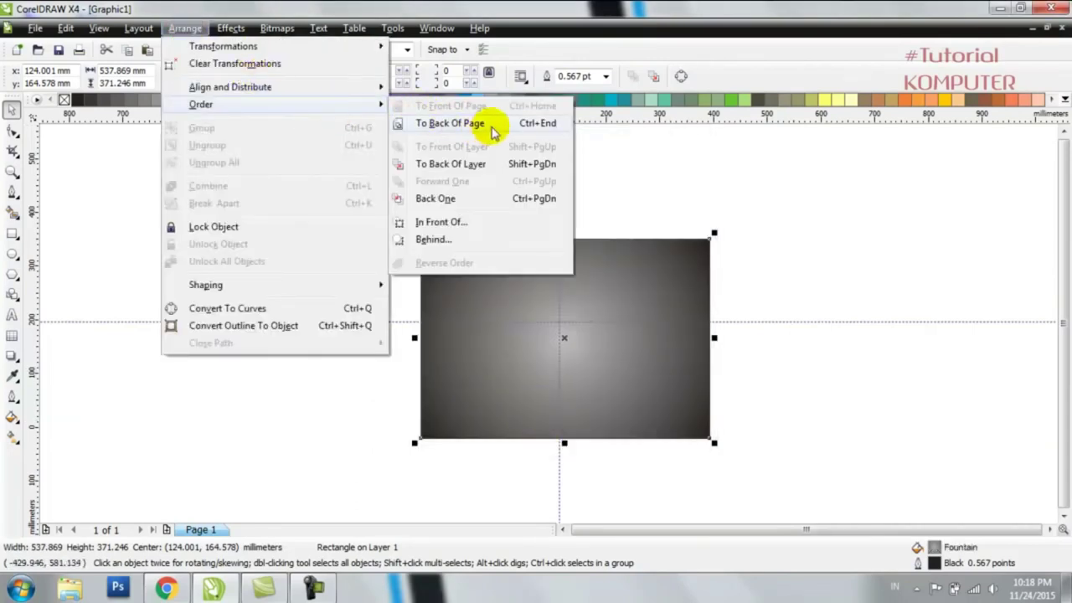
Send the gradient rectangle to the back and group all the logo pieces
click(493, 132)
click(262, 278)
drag(485, 204, 655, 415)
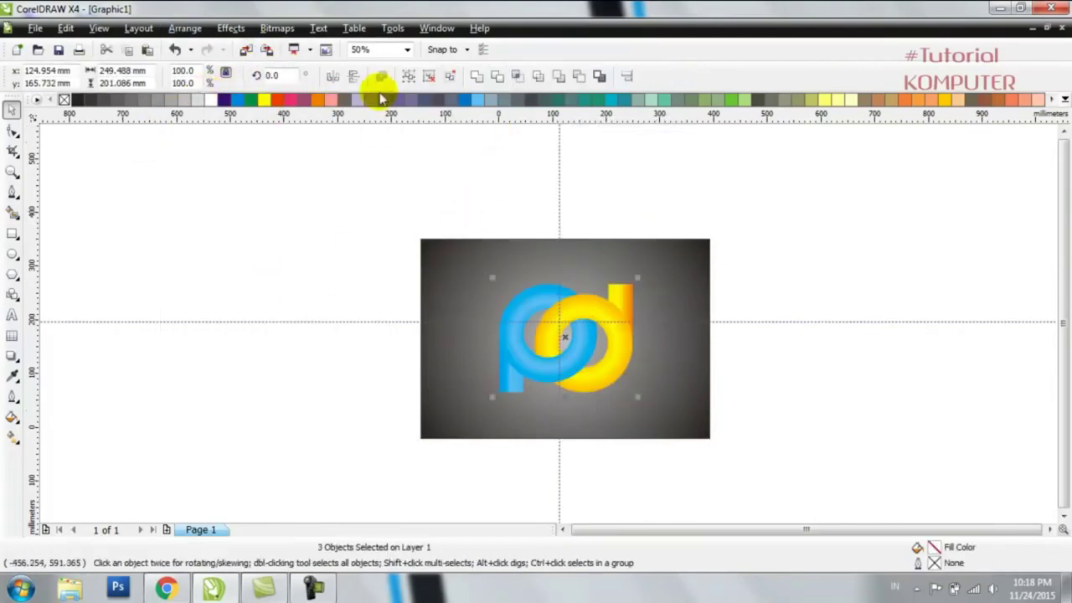
click(407, 76)
Center the logo group on the background rectangle vertically and horizontally, then zoom in
drag(362, 171, 818, 507)
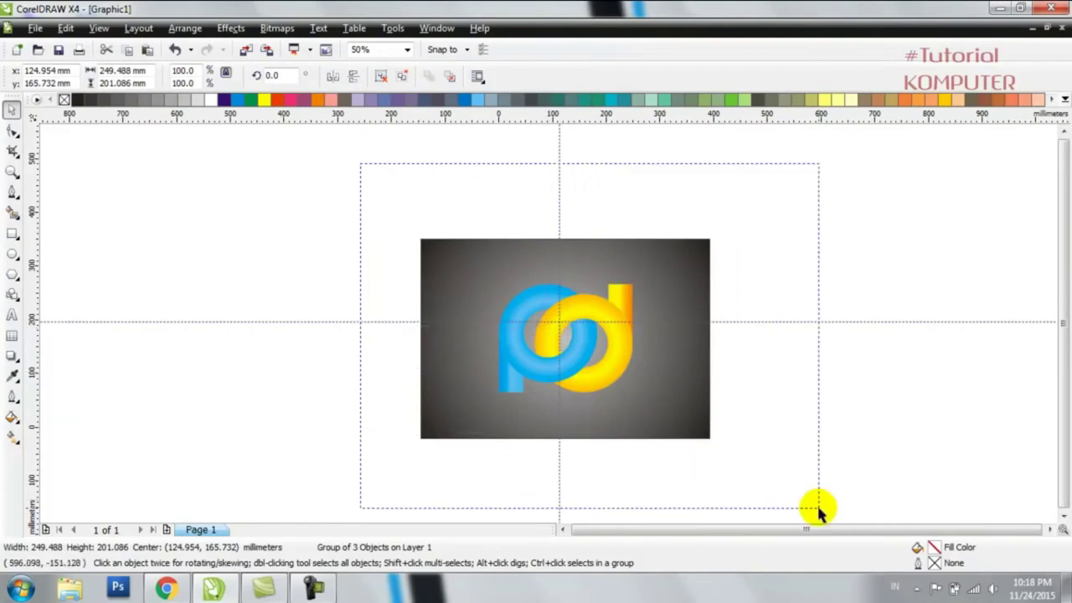
click(184, 27)
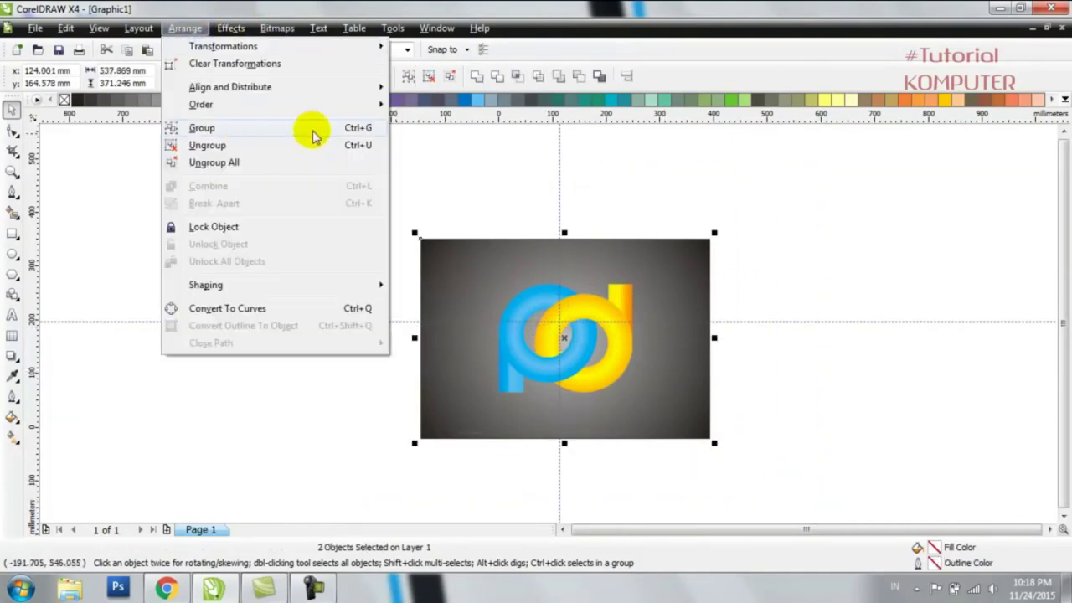
mouse_move(230, 87)
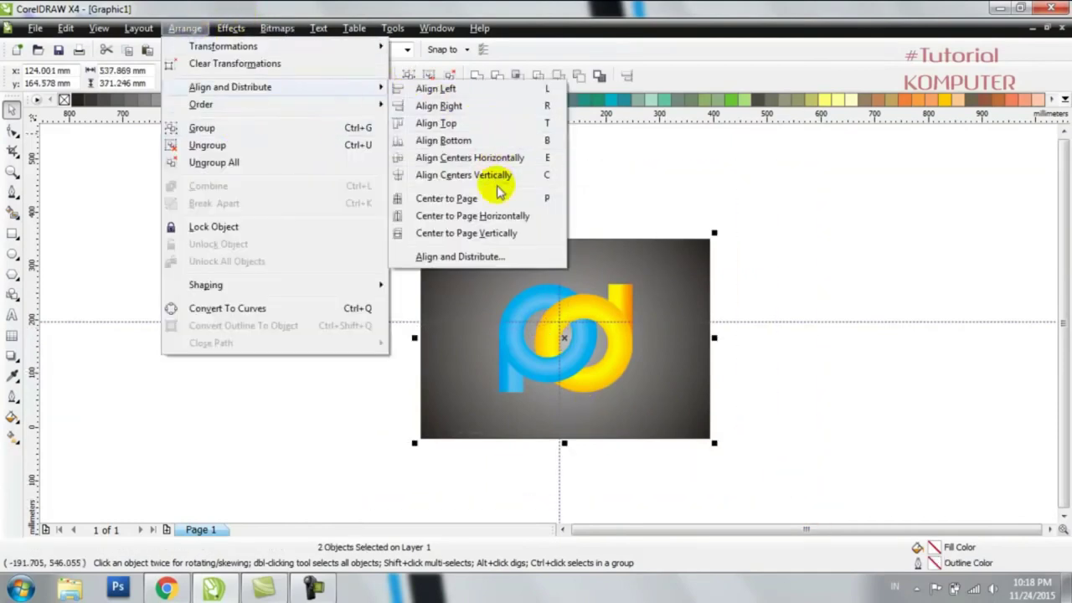
click(498, 176)
click(186, 28)
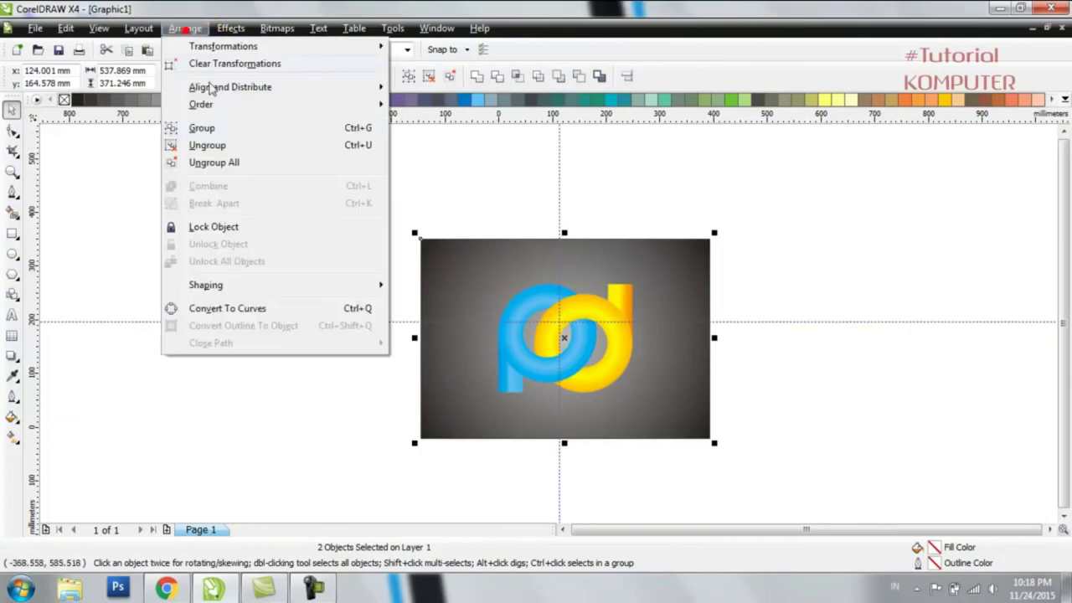
click(505, 158)
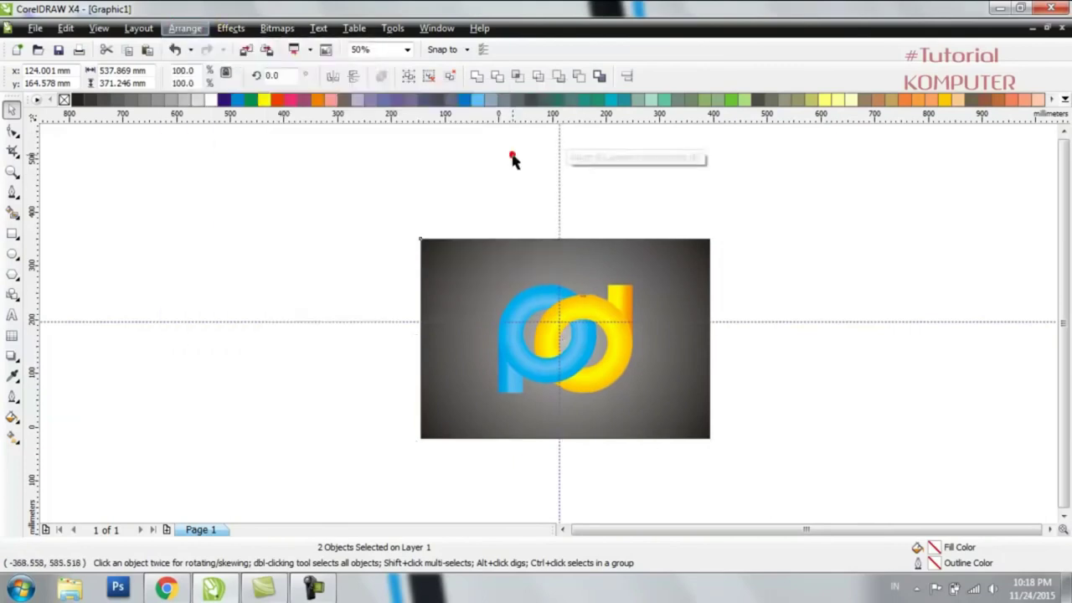
click(407, 49)
click(392, 65)
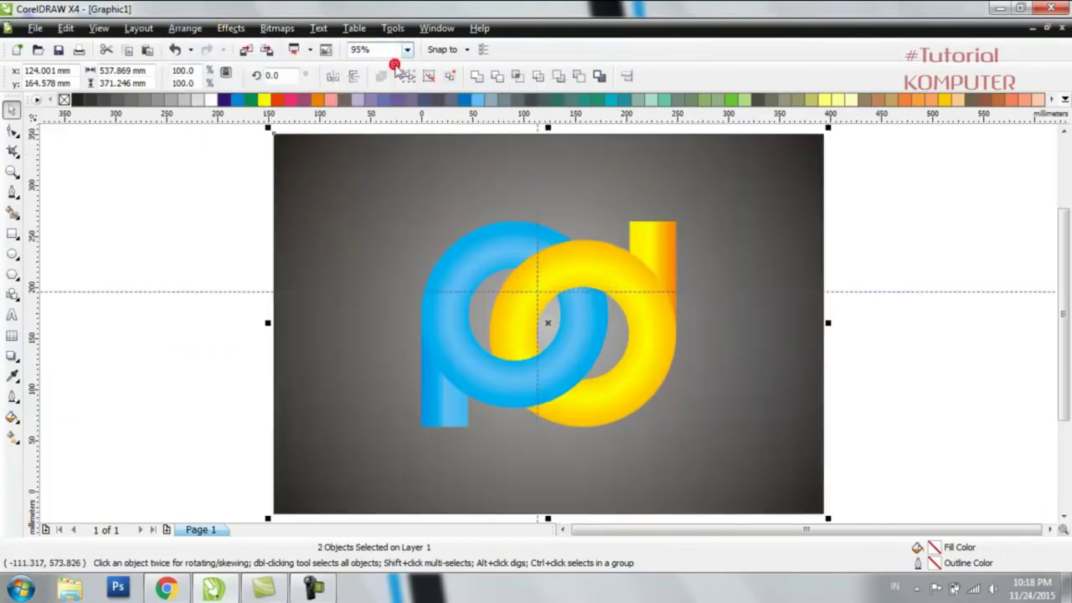